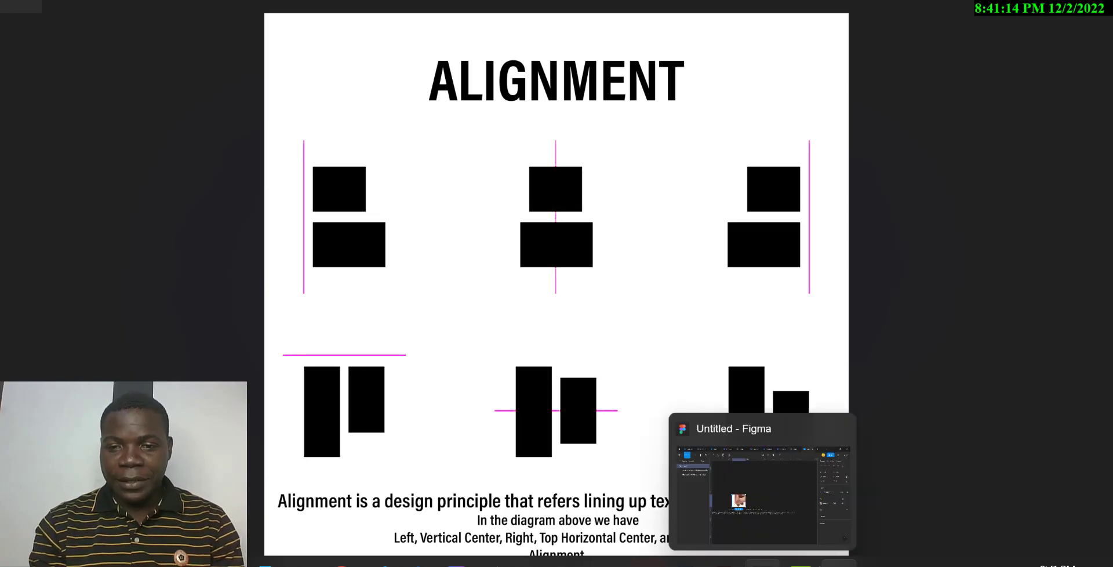
Switch to the Untitled Figma file and add a 1280×720 TV preset frame beside the existing image and texts
left_click(762, 564)
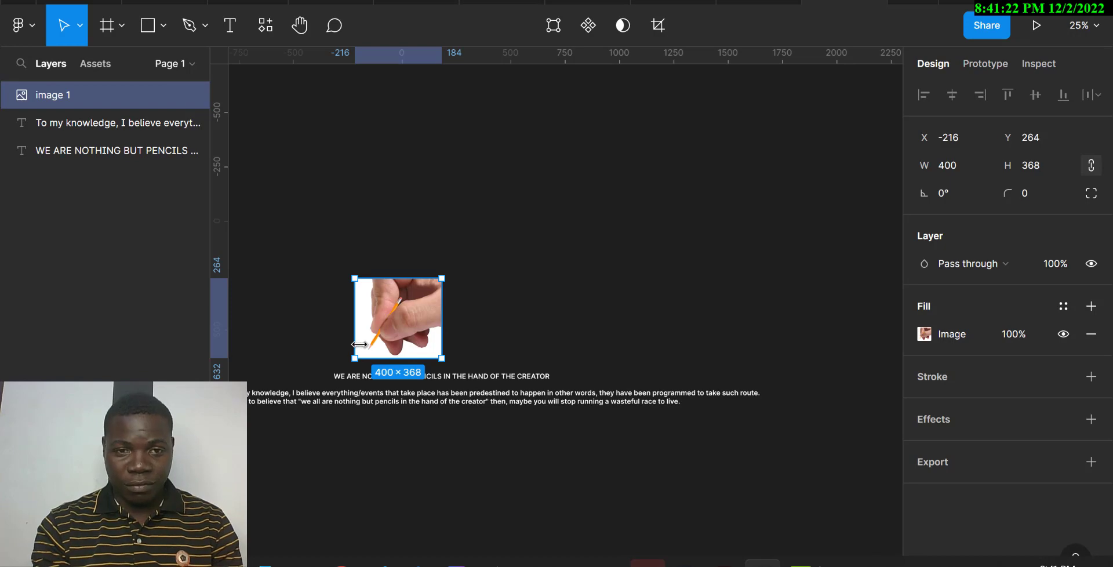
scroll(359, 344, "up", 3)
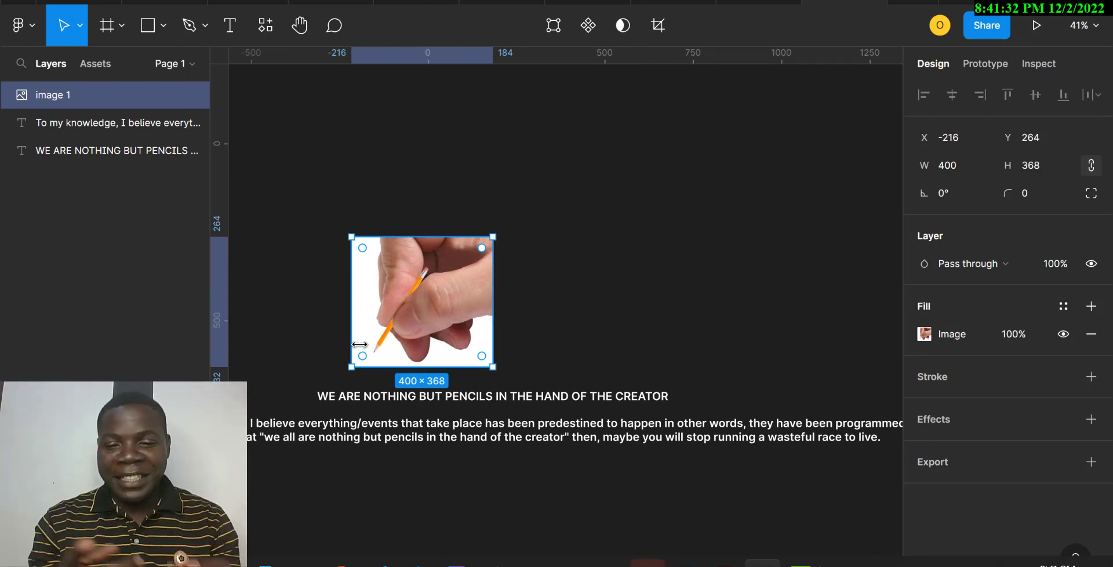
key("f")
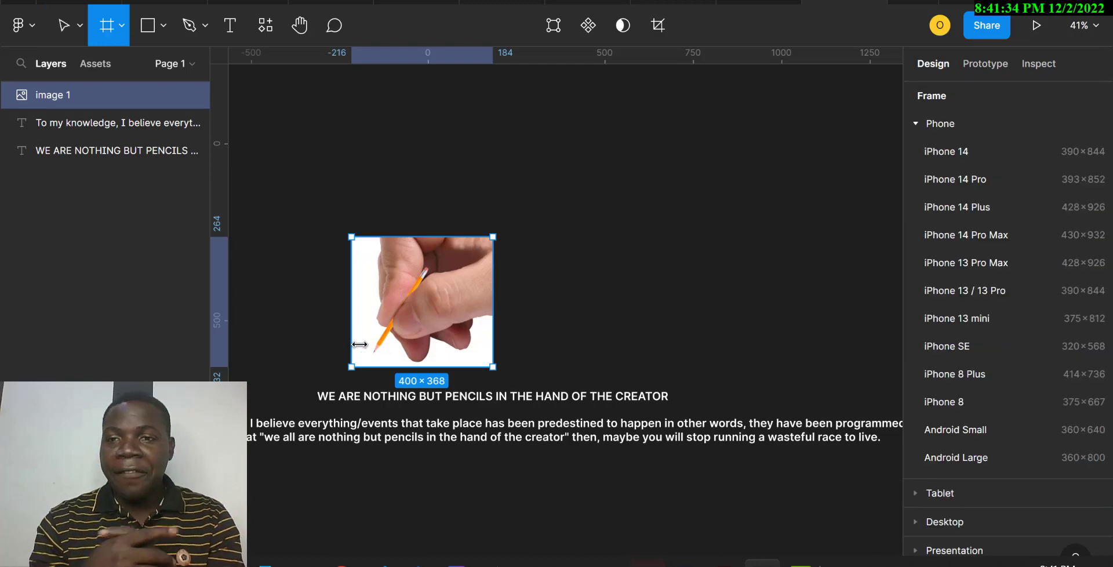
left_click(918, 522)
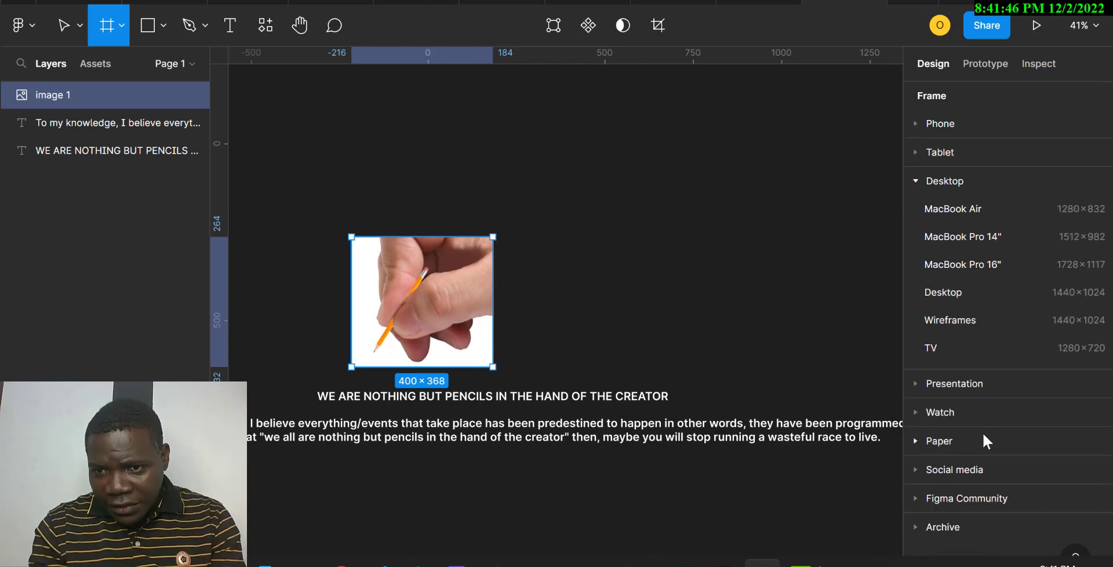
left_click(927, 350)
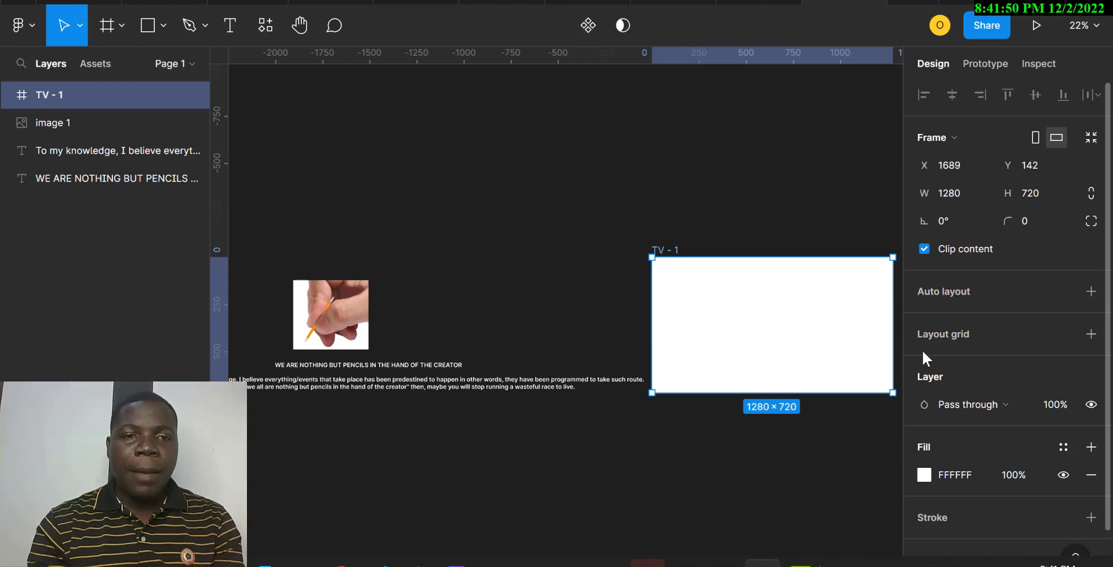
left_click(342, 331)
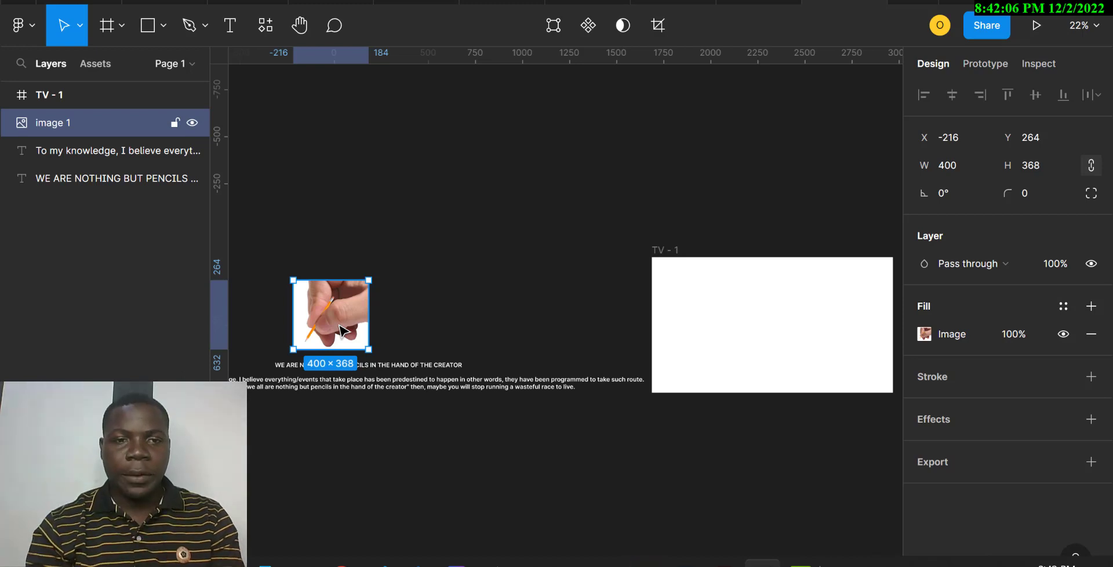
left_click(445, 366)
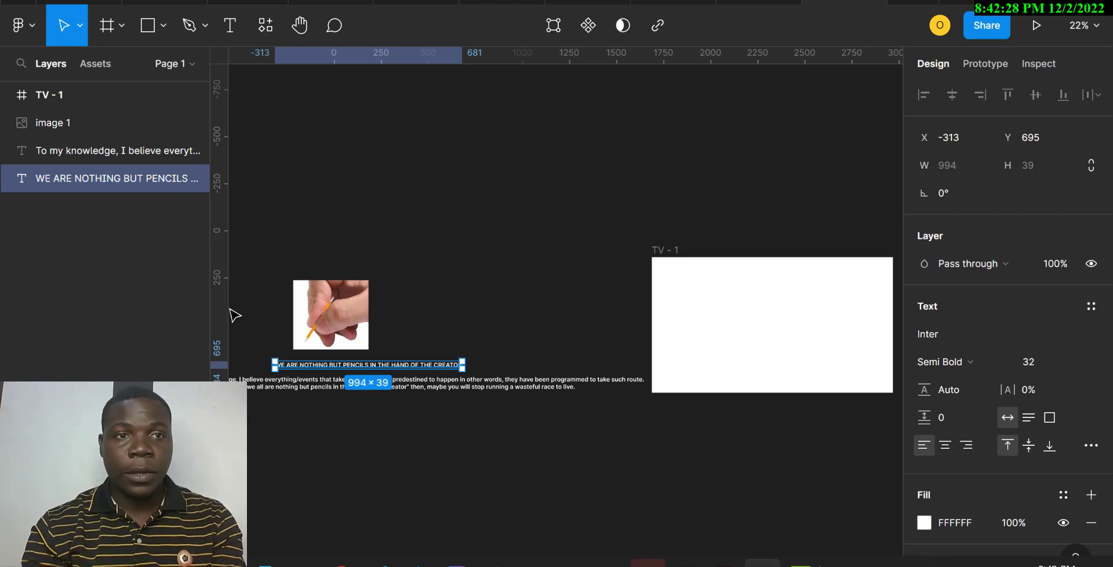
Draw a circle inside the TV frame and enlarge it to about 452×452
key("o")
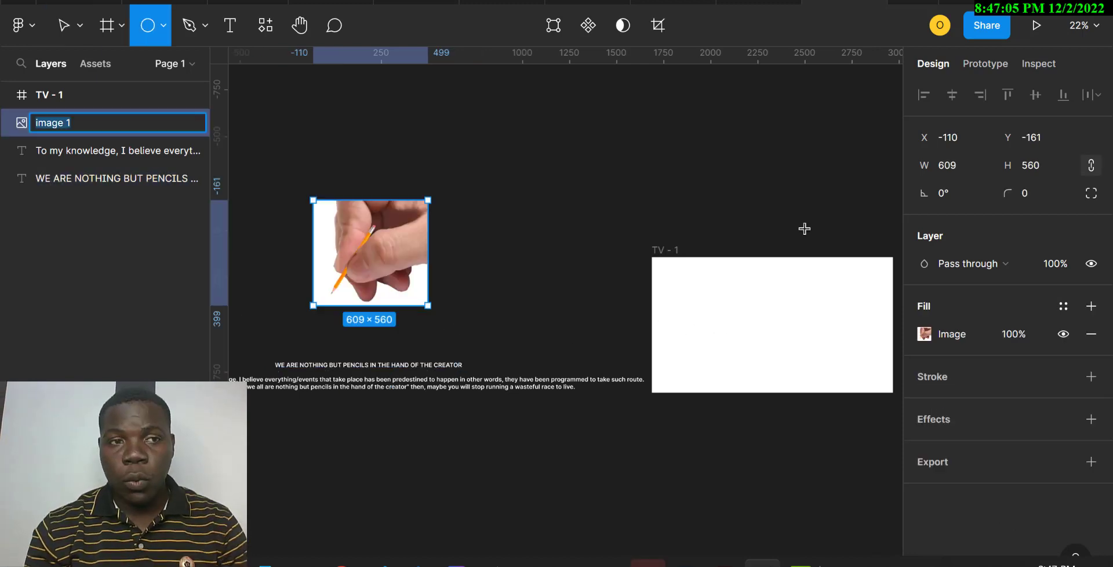
left_click(689, 313)
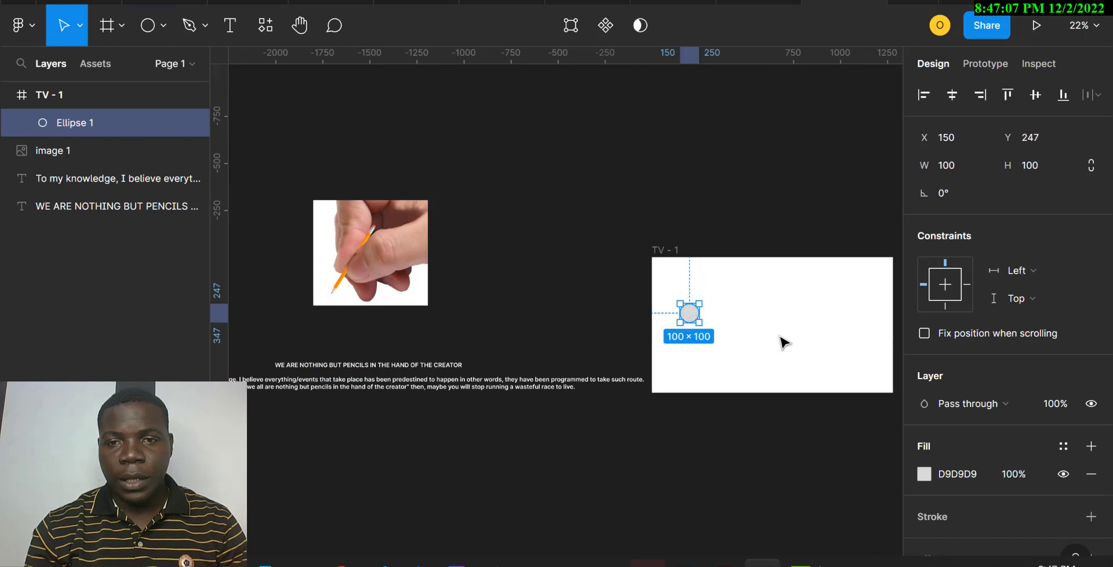
left_click_drag(700, 322, 765, 383)
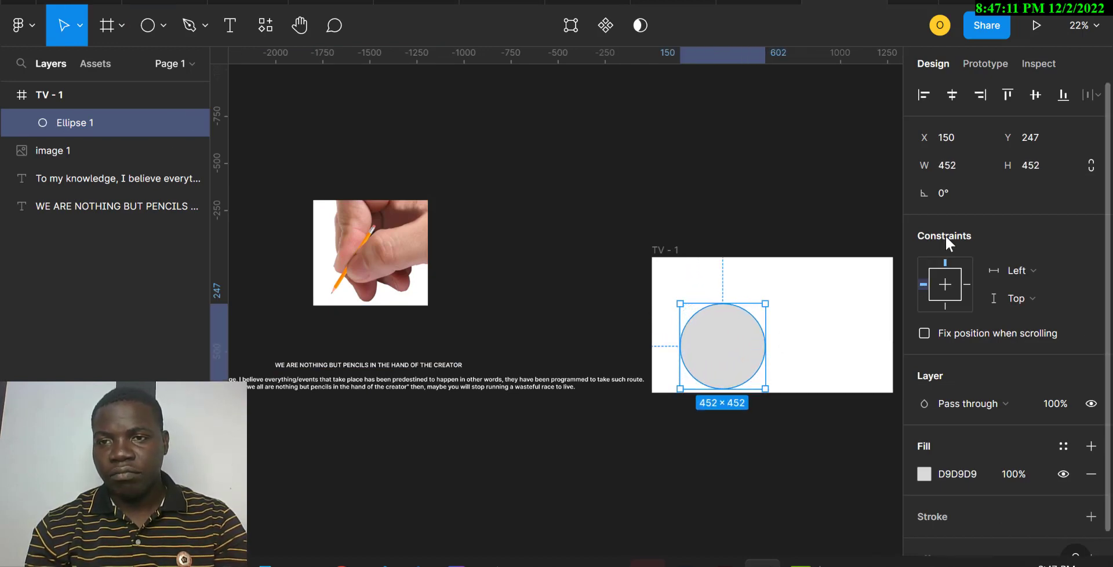
Set the circle's width to 450 and move it to about X 44, Y 134 in the TV frame
left_click(954, 164)
type("459")
type("0")
key("Return")
left_click_drag(746, 348, 728, 328)
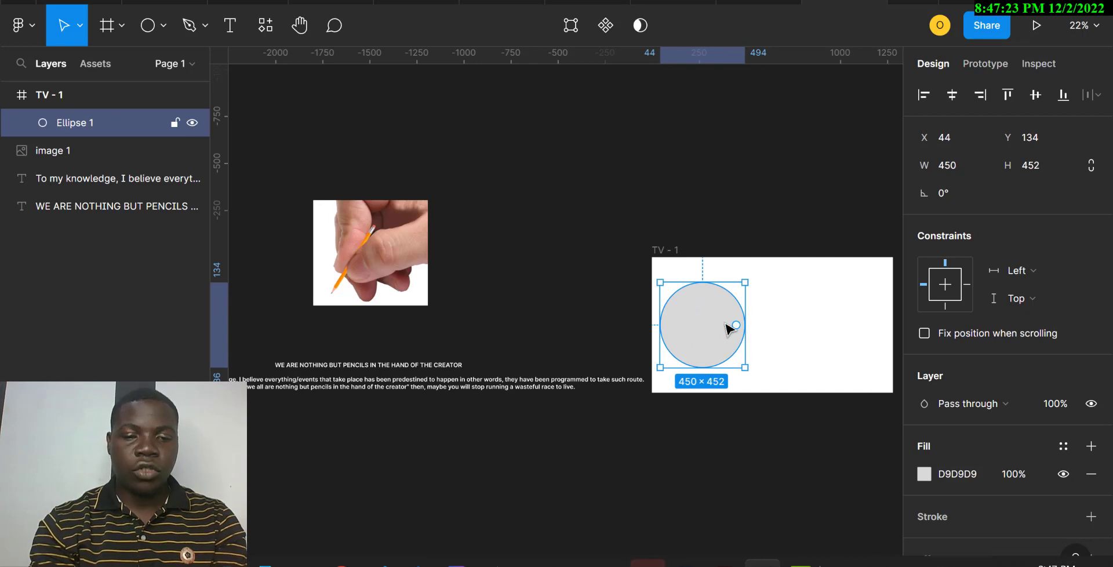
Duplicate the circle in place and move the hand image into the TV frame over both circles
key("ctrl+d")
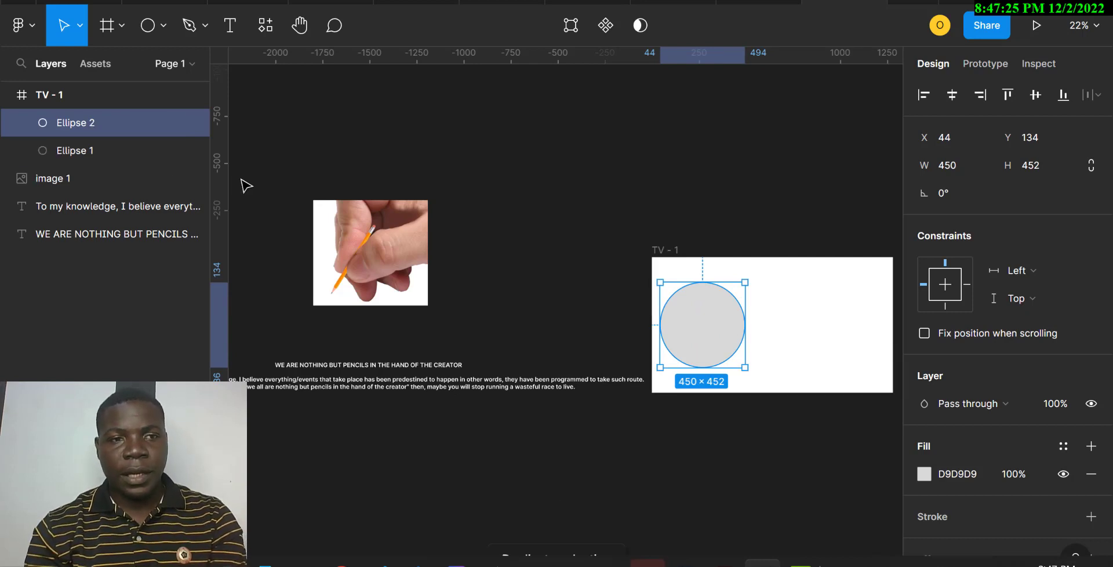
left_click(404, 255)
left_click_drag(405, 255, 750, 327)
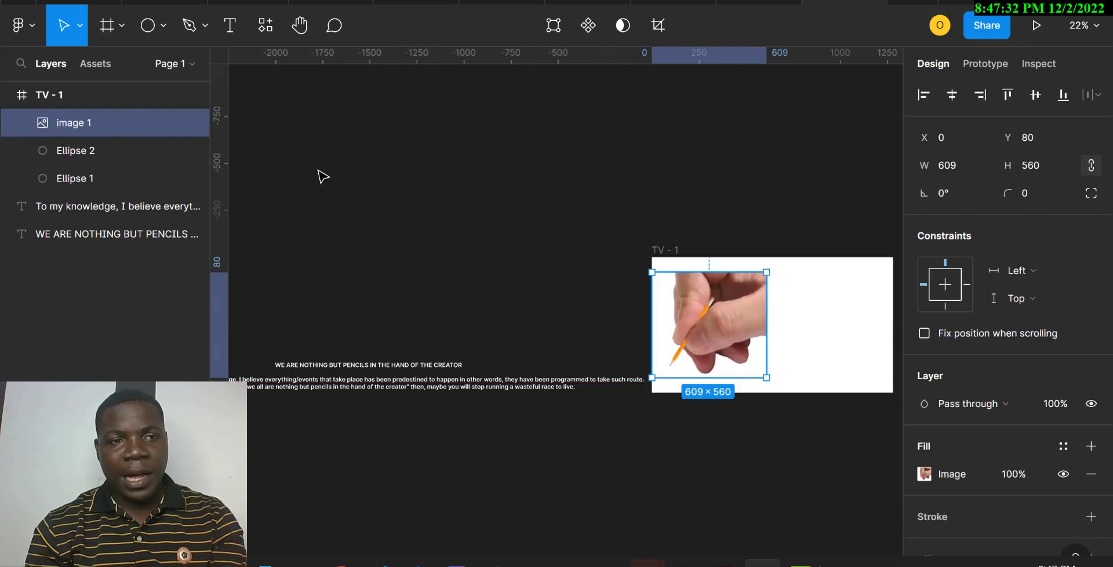
Mask the hand image with the duplicated circle directly beneath it
left_click(114, 154, "shift")
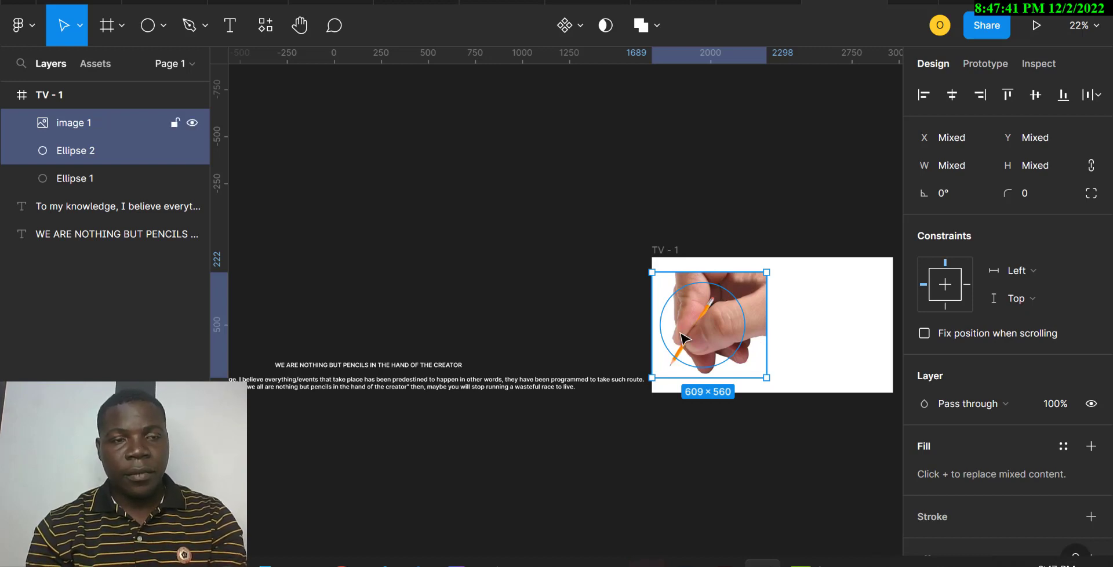
right_click(83, 133)
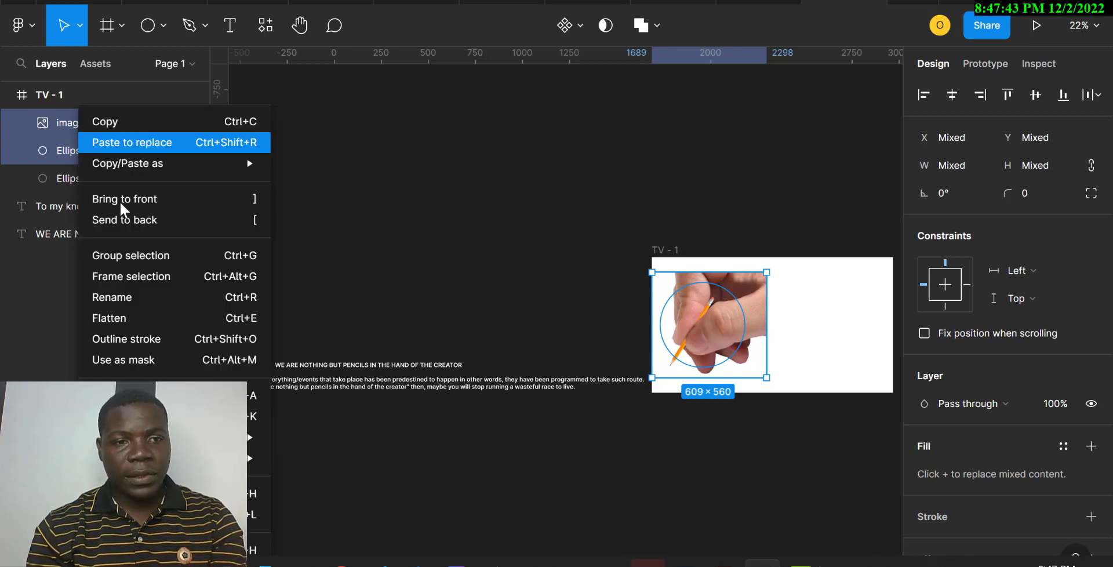
left_click(202, 365)
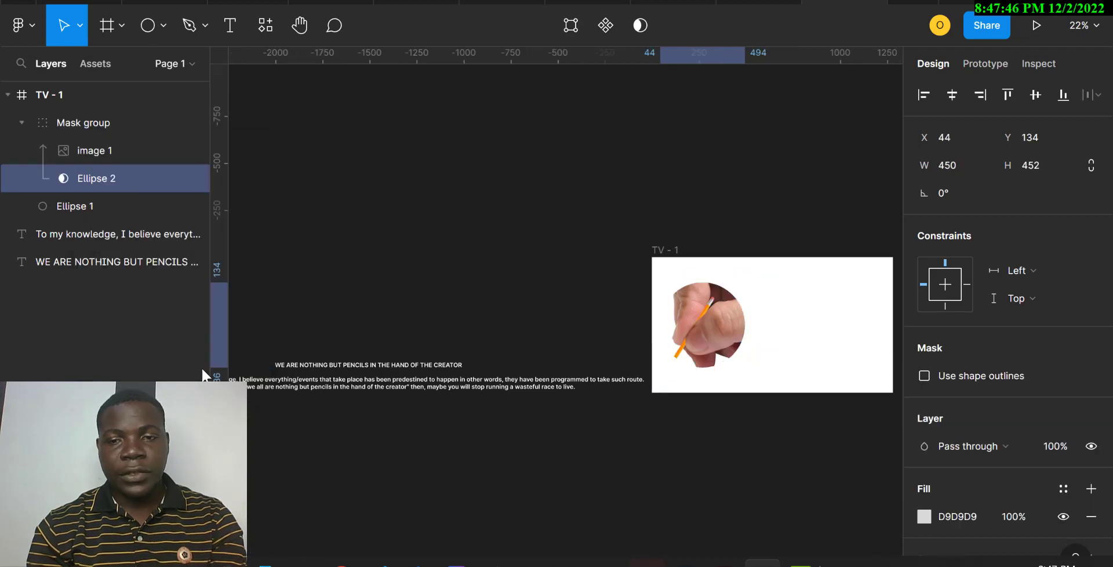
Reposition and scale the hand image inside the mask to about 492×452 at X 44, Y 134
left_click(697, 316)
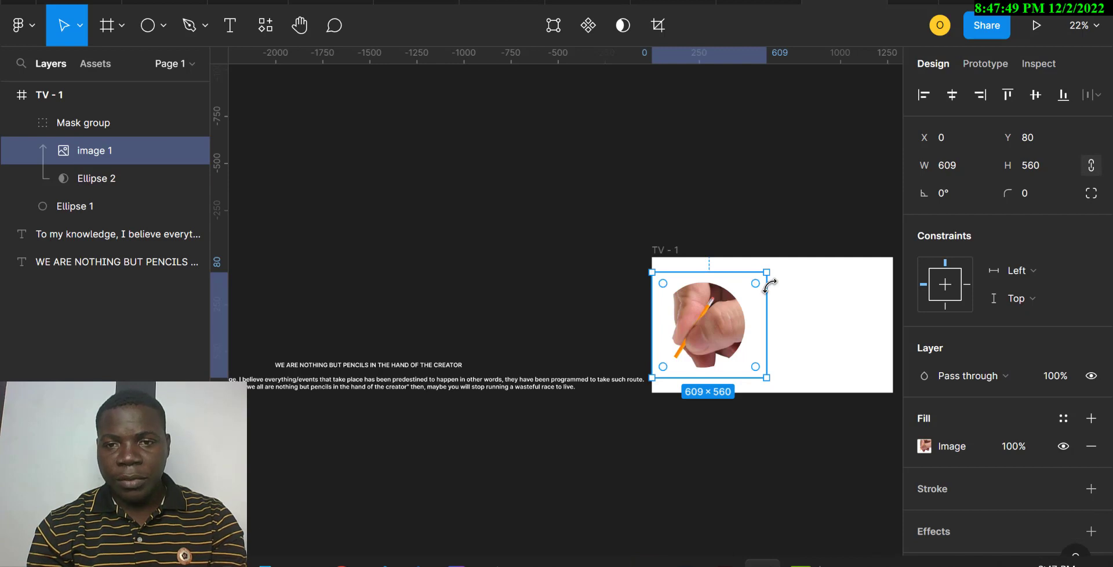
left_click_drag(705, 338, 708, 330)
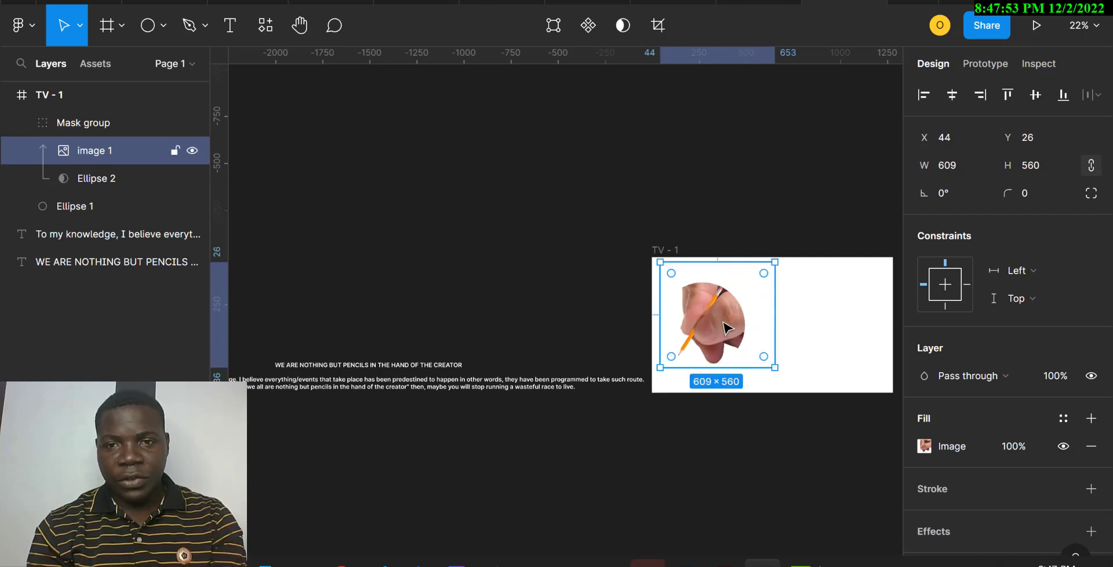
left_click_drag(779, 263, 751, 282)
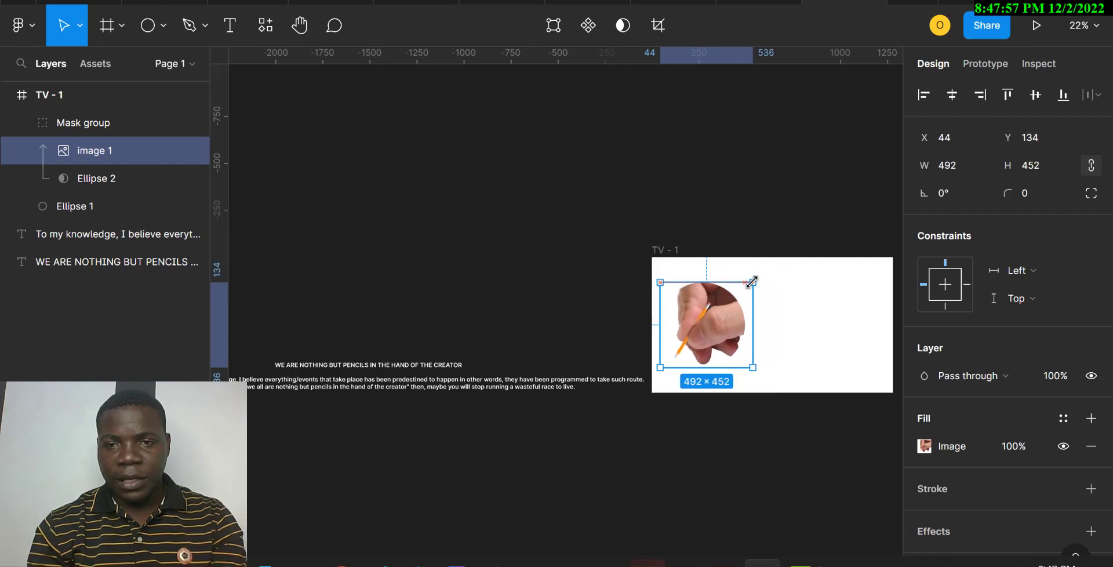
Add a drop shadow with spread 8 and blur 12 to the unmasked circle behind the image
left_click(99, 203)
scroll(1034, 474, "down", 2)
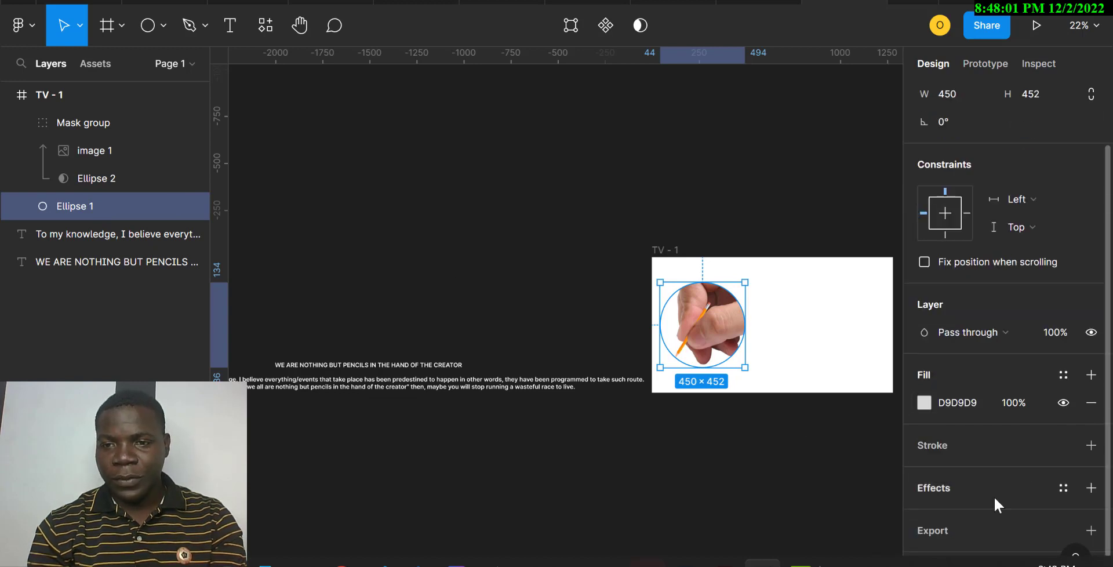
left_click(1091, 489)
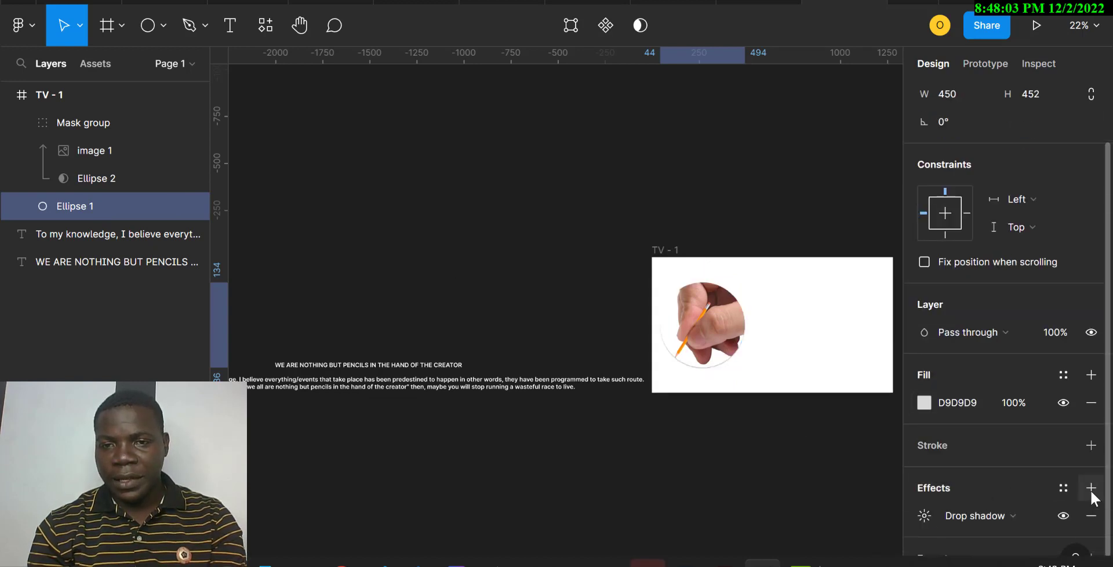
left_click(924, 515)
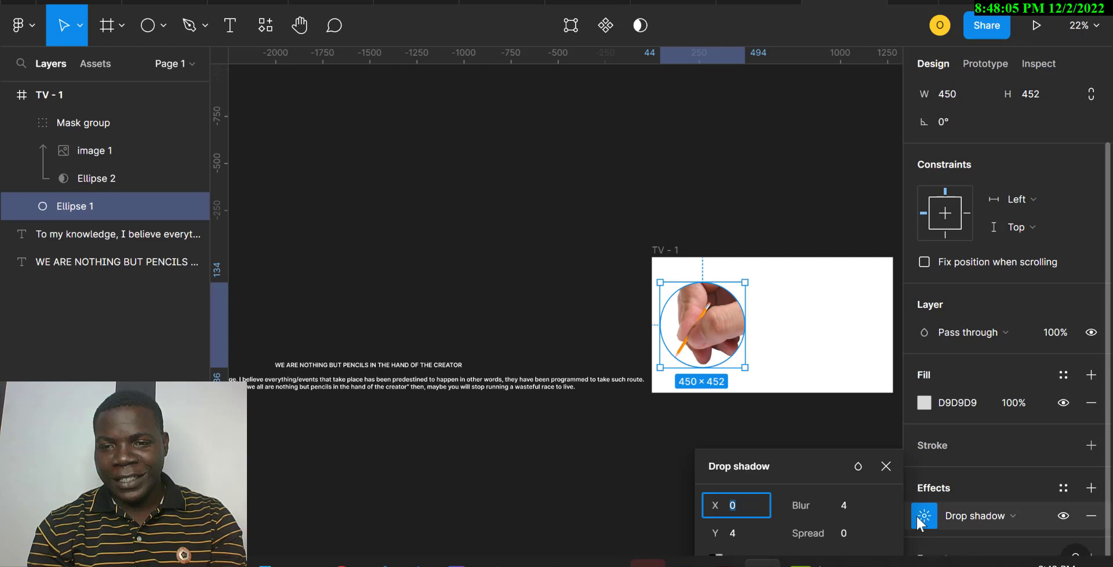
left_click(847, 532)
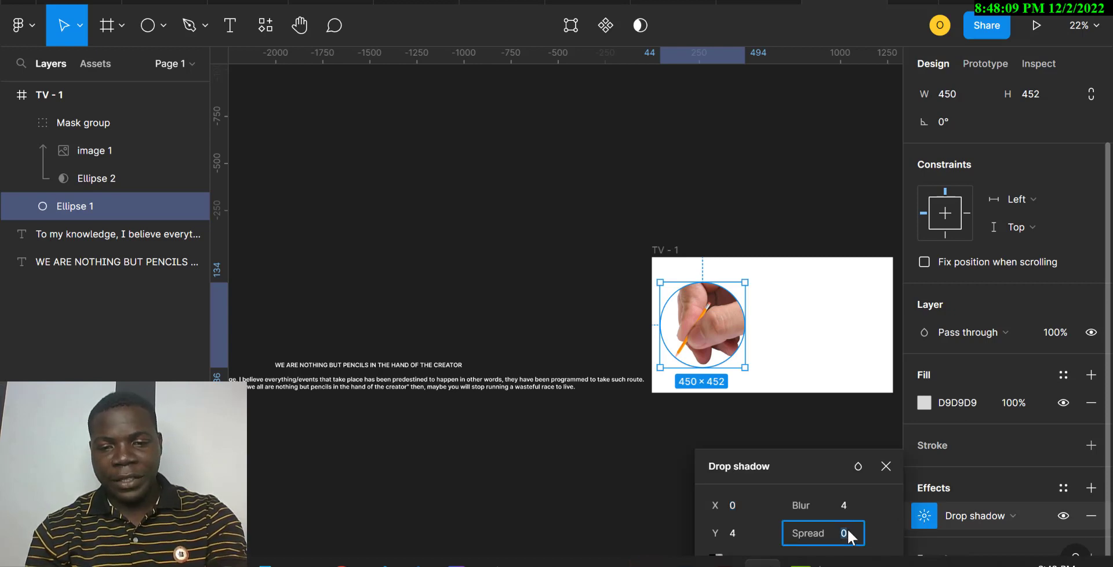
type("8")
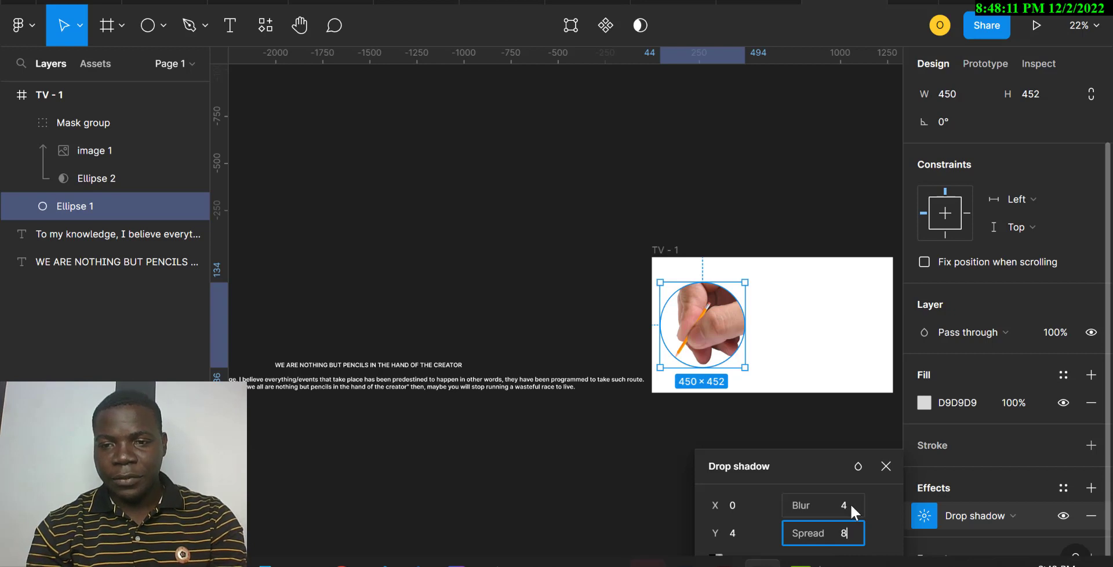
left_click(850, 503)
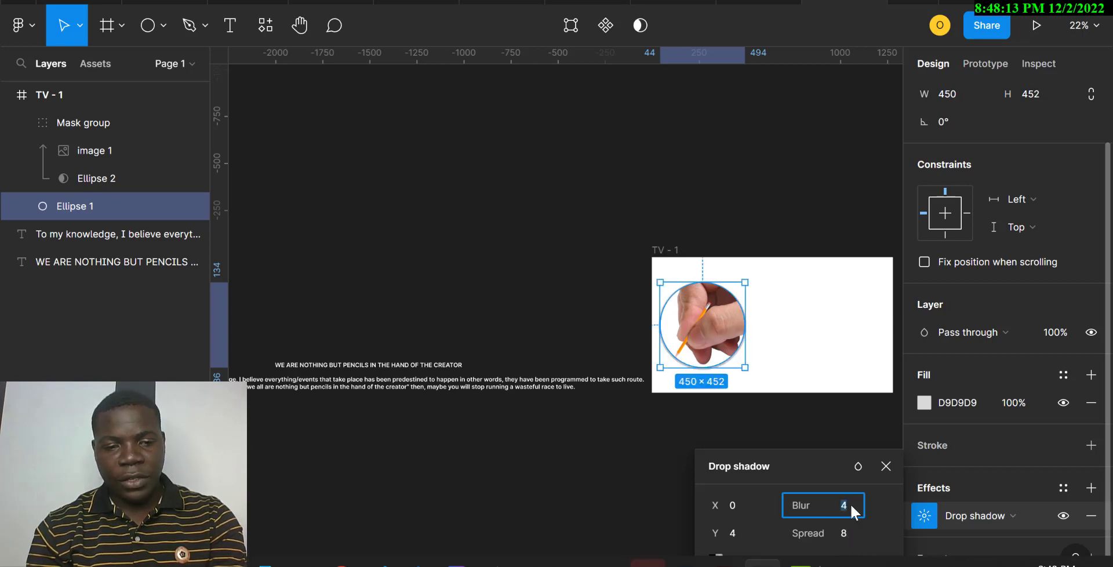
type("12")
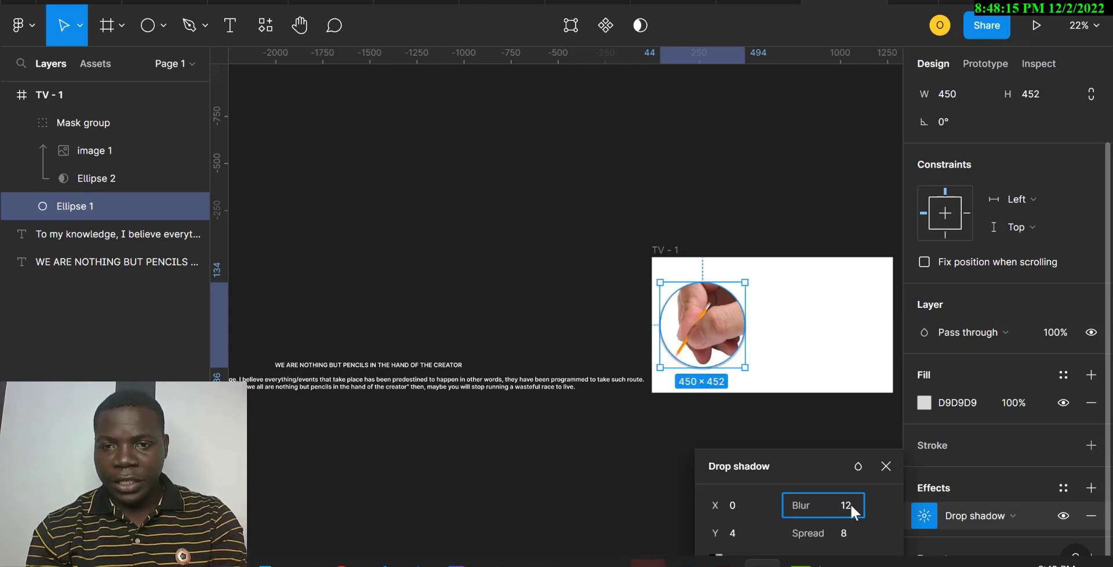
key("Return")
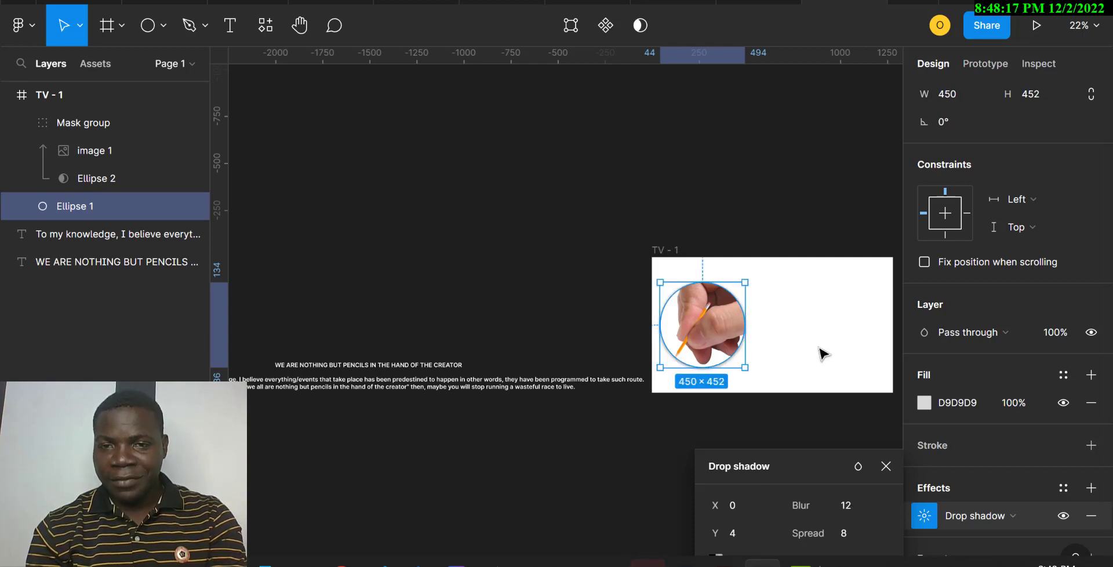
left_click(823, 354)
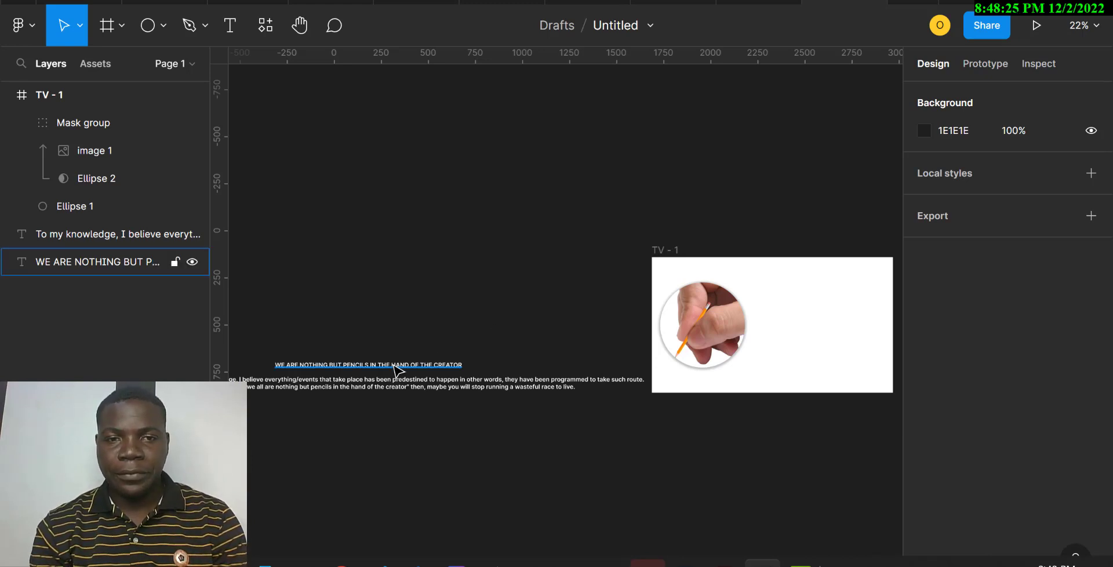
Move the headline text into the TV frame at about X 178, Y 134 and recolour it 1E1E1E sampled from the canvas
left_click_drag(394, 365, 803, 291)
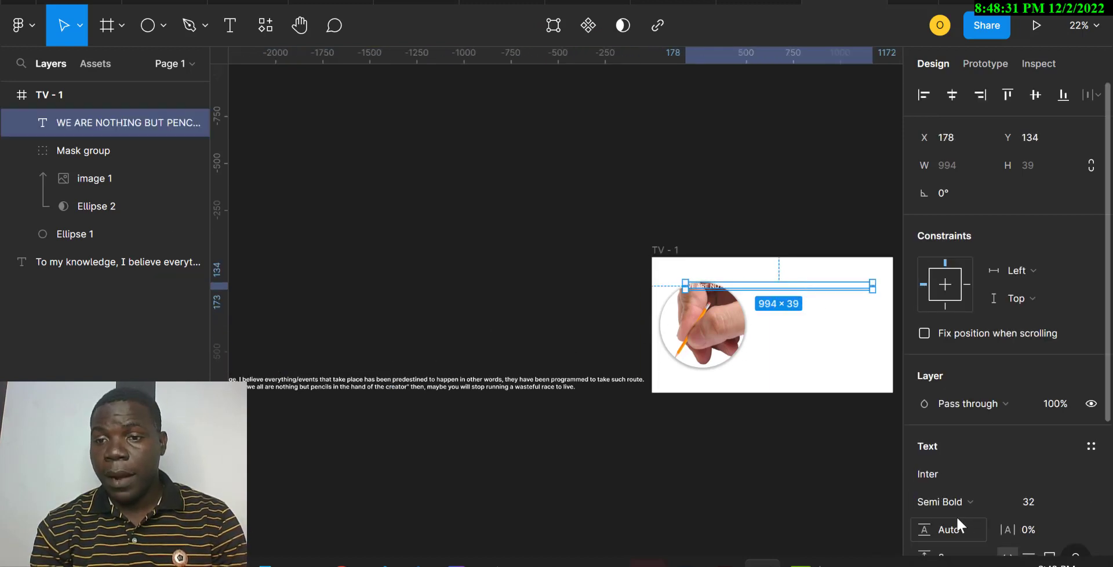
scroll(956, 515, "down", 4)
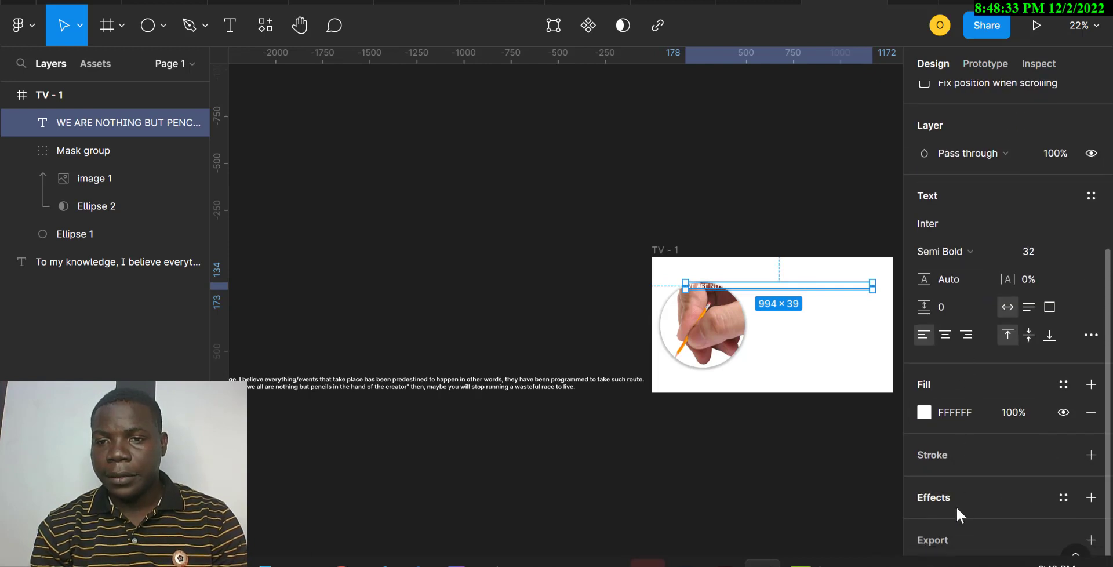
scroll(956, 508, "down", 1)
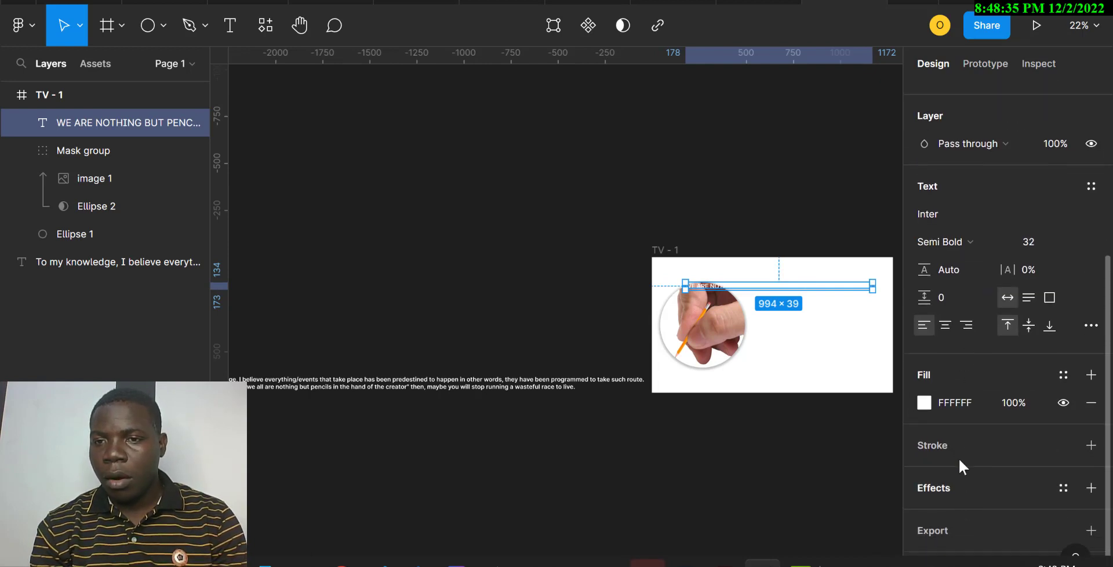
left_click(924, 404)
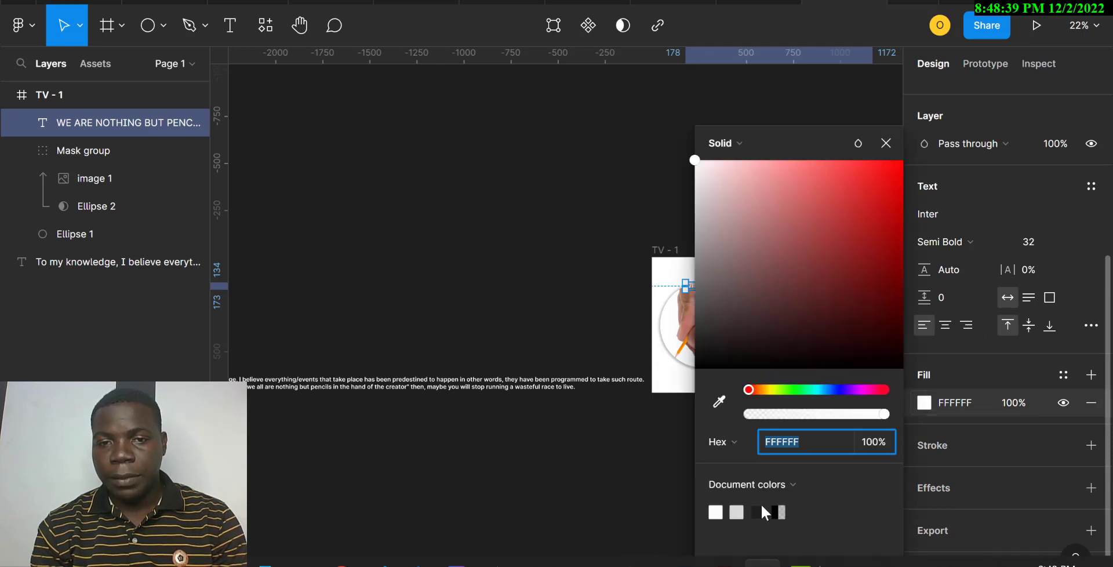
left_click(717, 406)
left_click(641, 488)
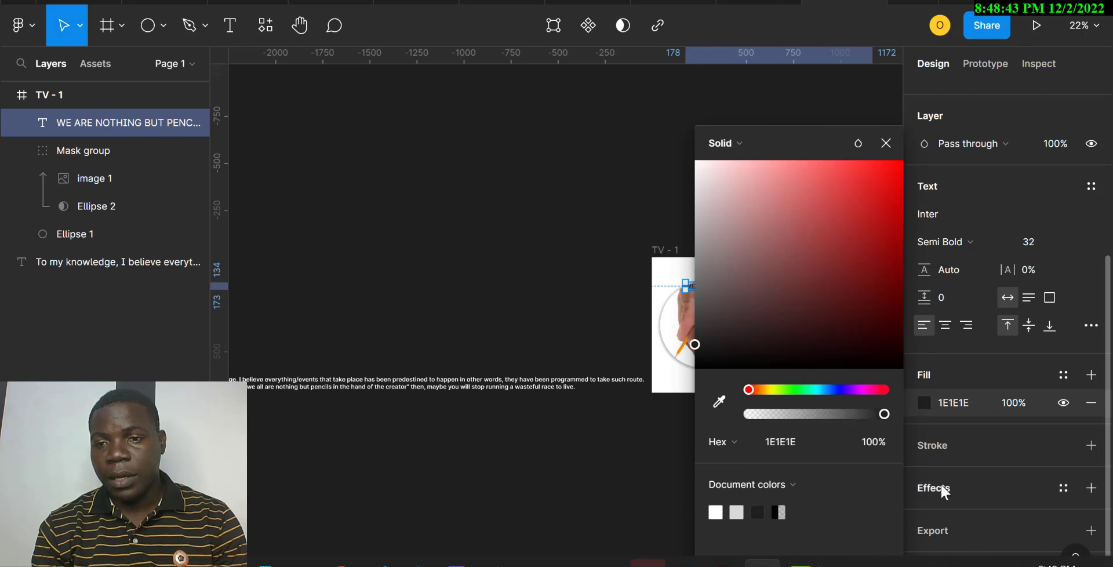
left_click(979, 450)
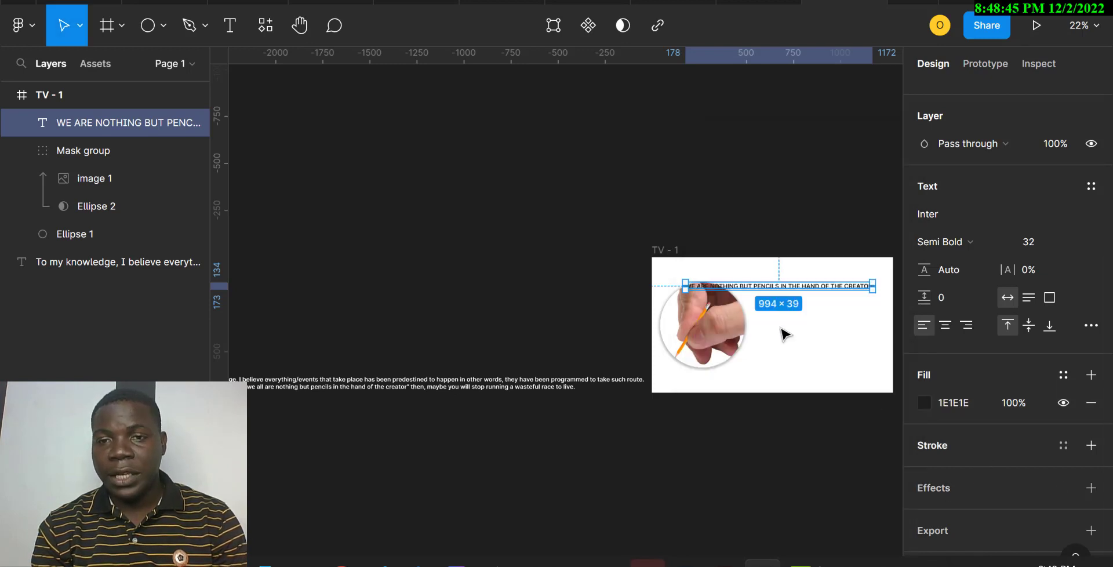
Break the headline onto a second line after PENCILS and move it beside the circular image to about X 520, Y 199
double_click(765, 288)
left_click(781, 287)
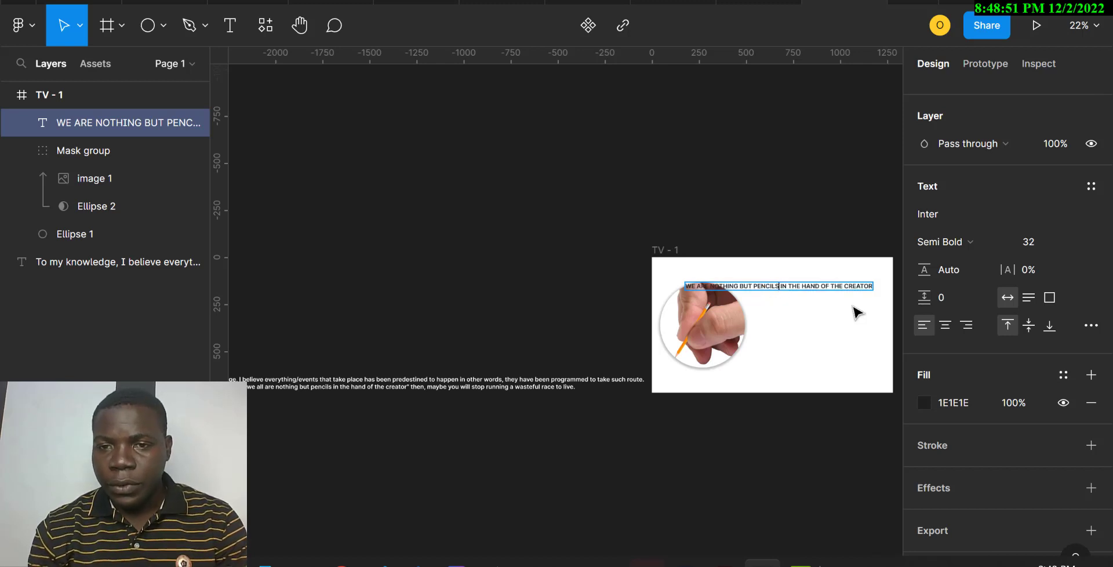
key("Return")
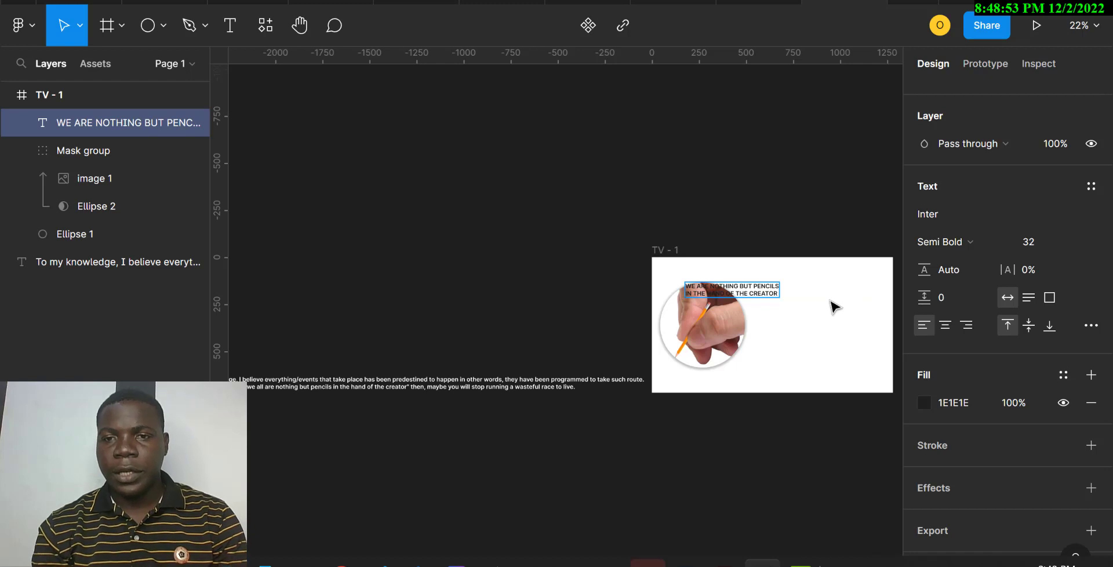
key("Escape")
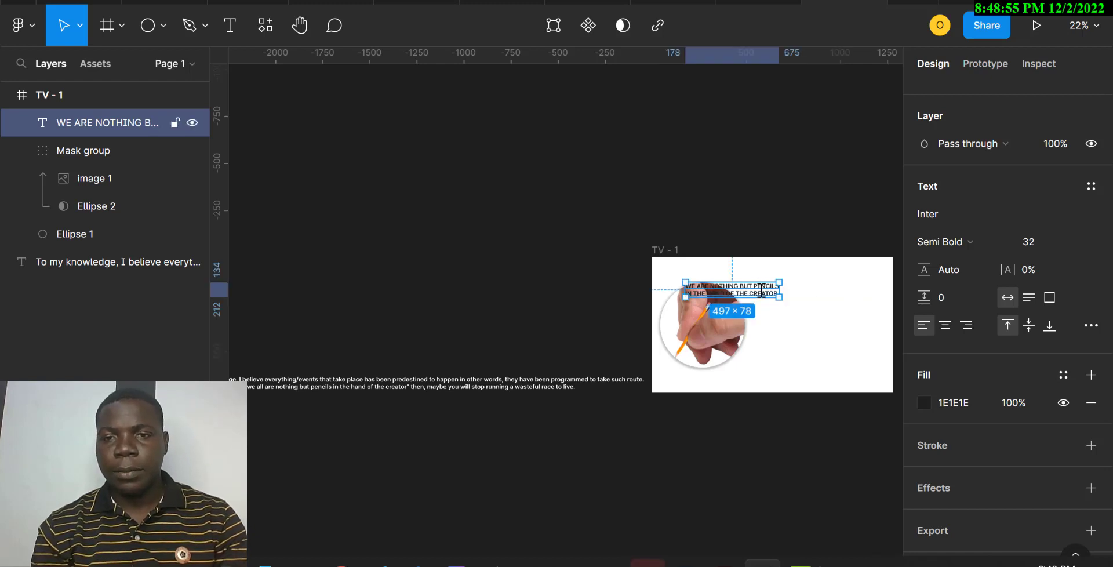
left_click_drag(761, 293, 830, 310)
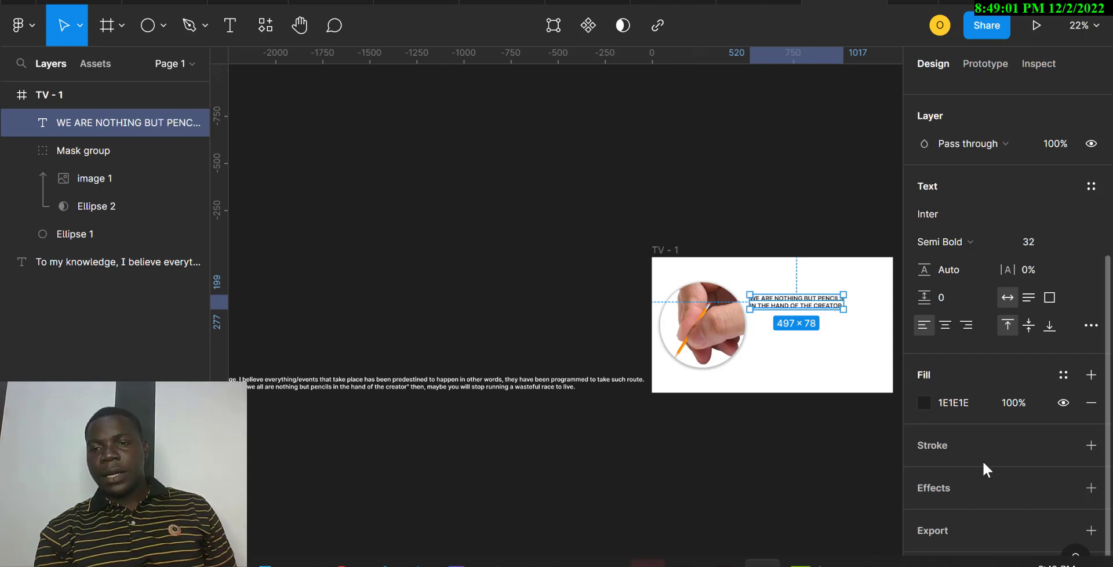
Try centre and right text alignment on the two-line headline, then restore left alignment
key("ctrl+plus")
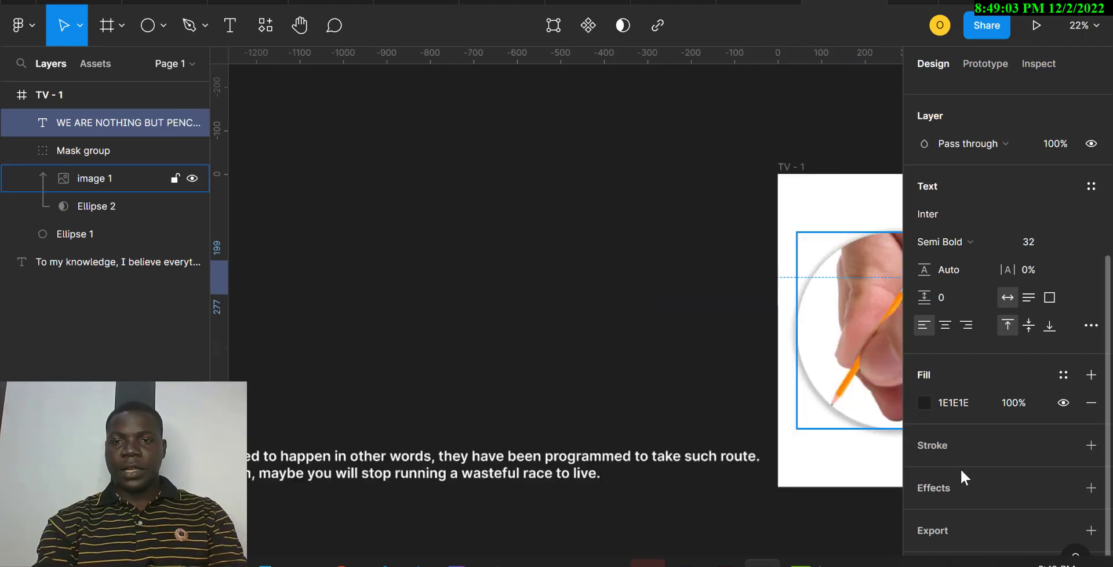
scroll(679, 394, "left", 5)
scroll(679, 394, "right", 8)
scroll(682, 394, "right", 12)
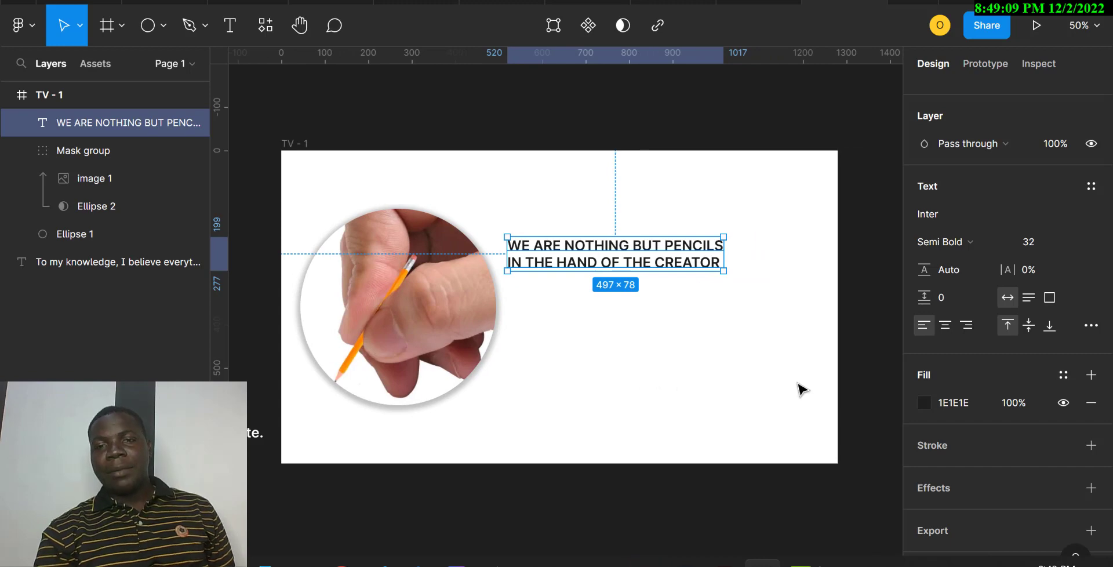
left_click(943, 327)
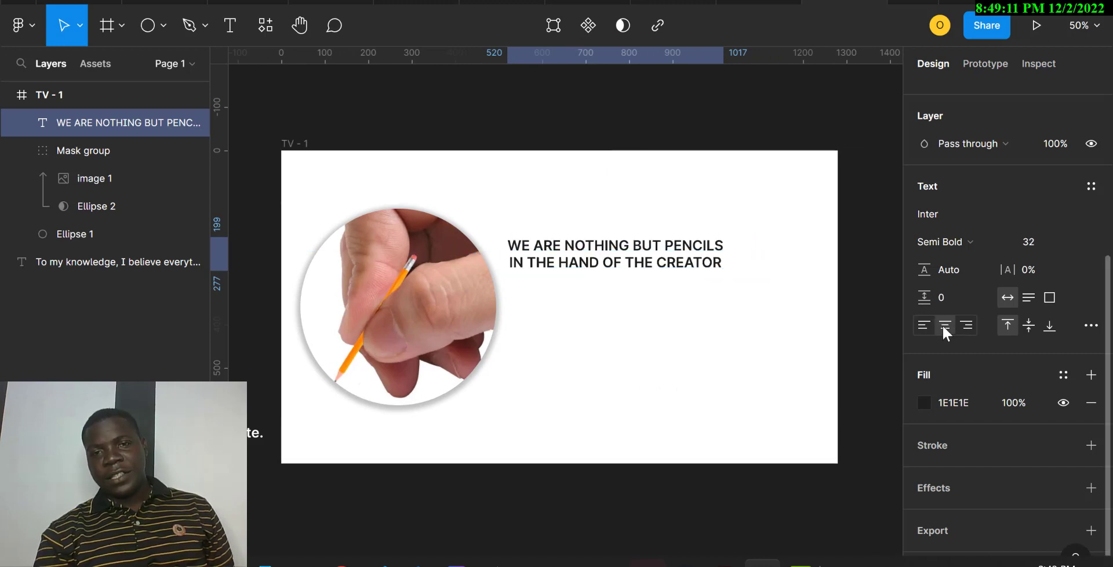
left_click(961, 327)
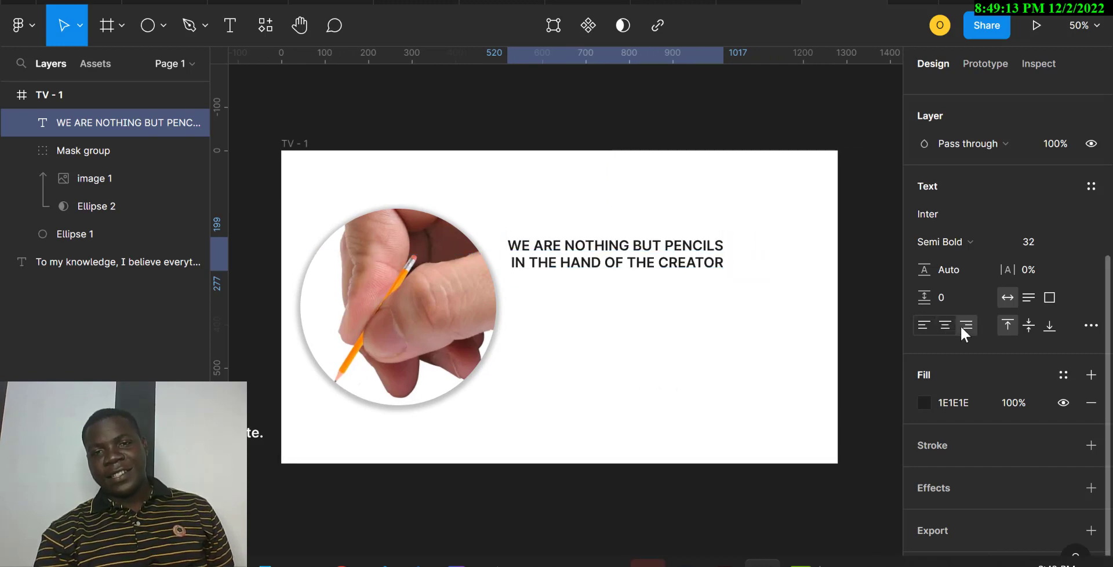
left_click(922, 328)
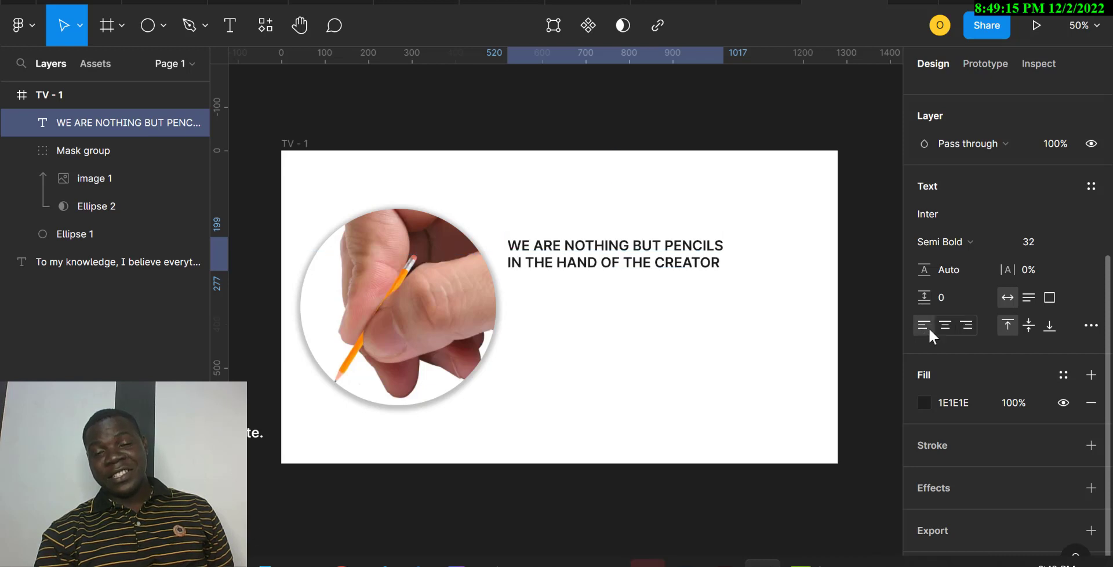
Set the headline's font size to 24 and break the text onto a third line before CREATOR
double_click(670, 268)
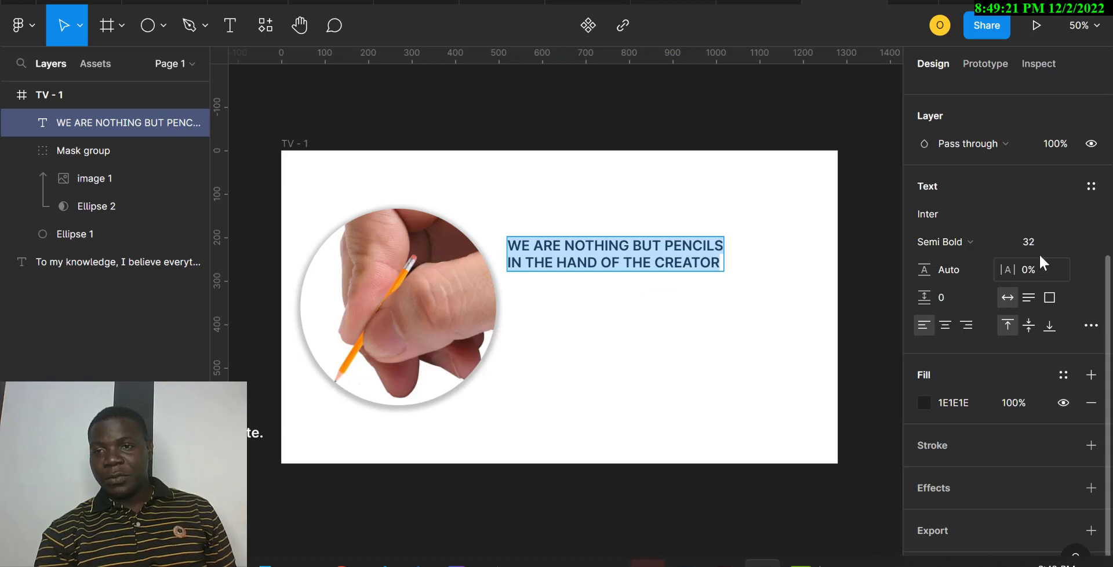
left_click(1065, 245)
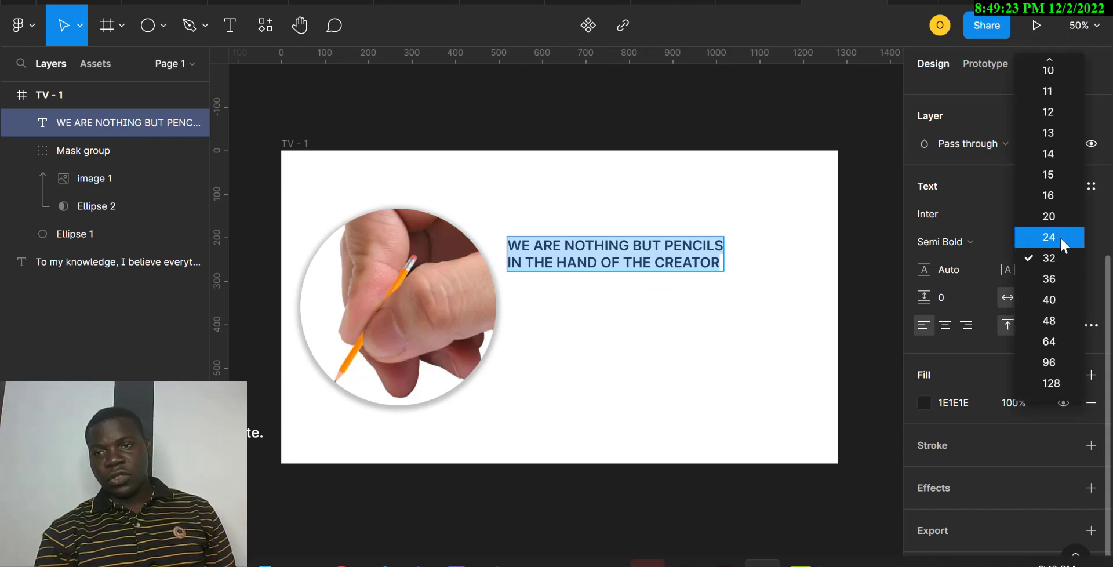
left_click(1054, 238)
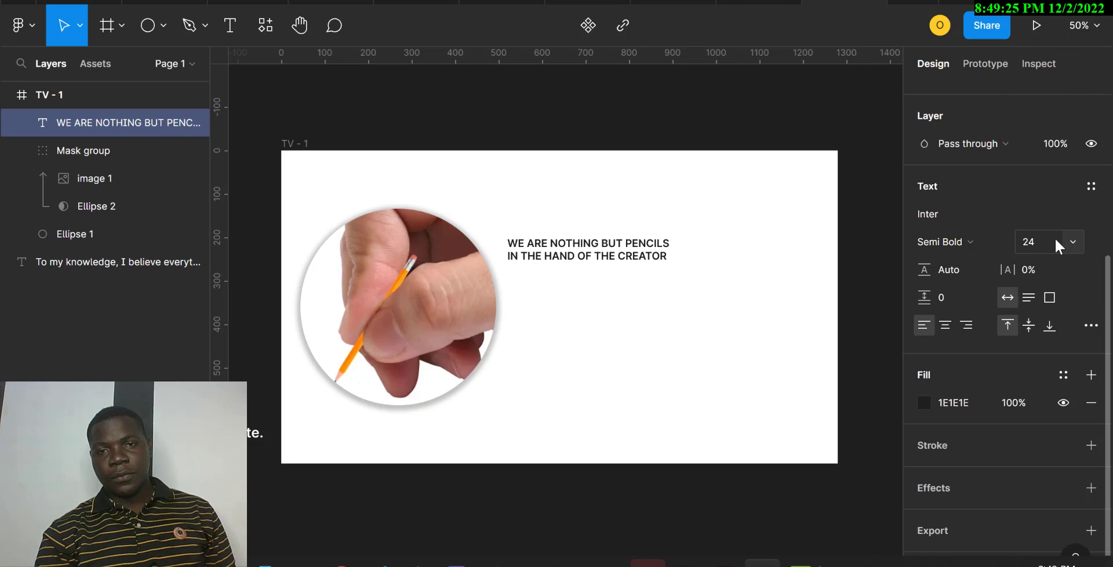
left_click(621, 258)
key("BackSpace")
key("Return")
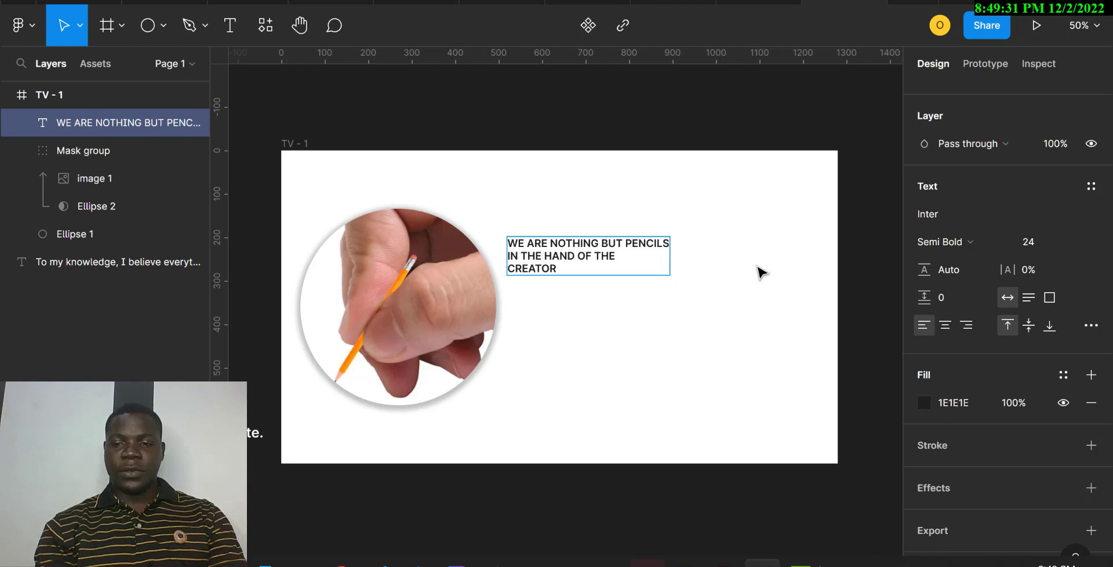
key("Escape")
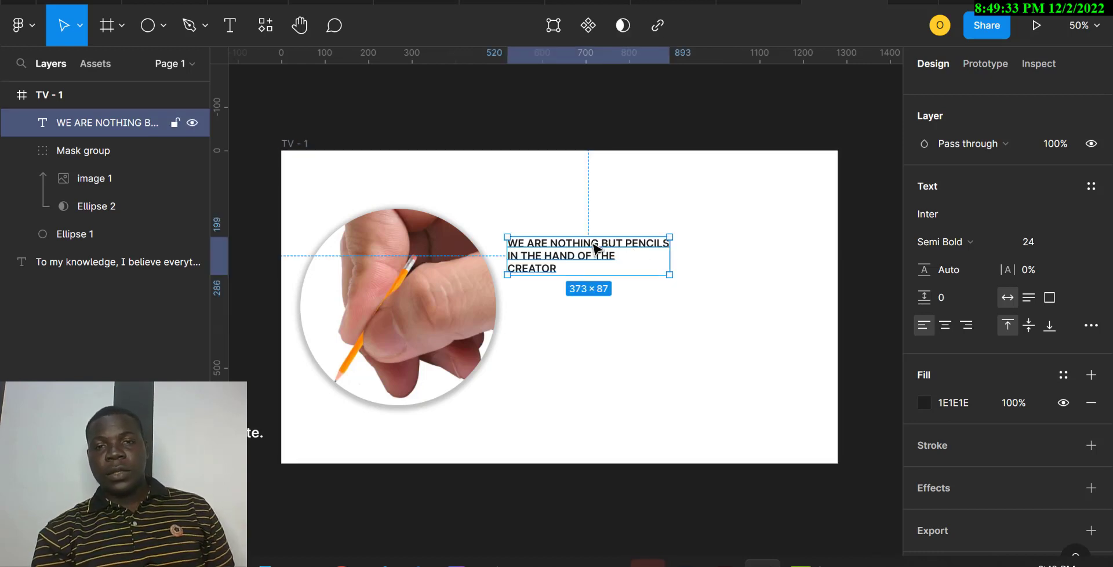
Compare centre, left and right text alignment on the three-line headline, ending with right alignment
left_click(945, 326)
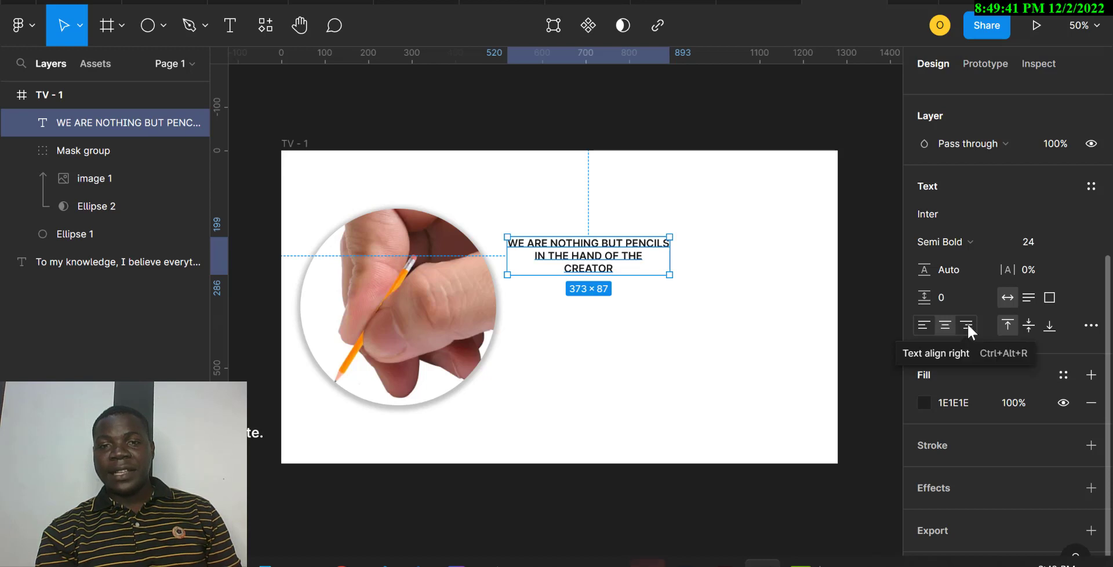
left_click(966, 324)
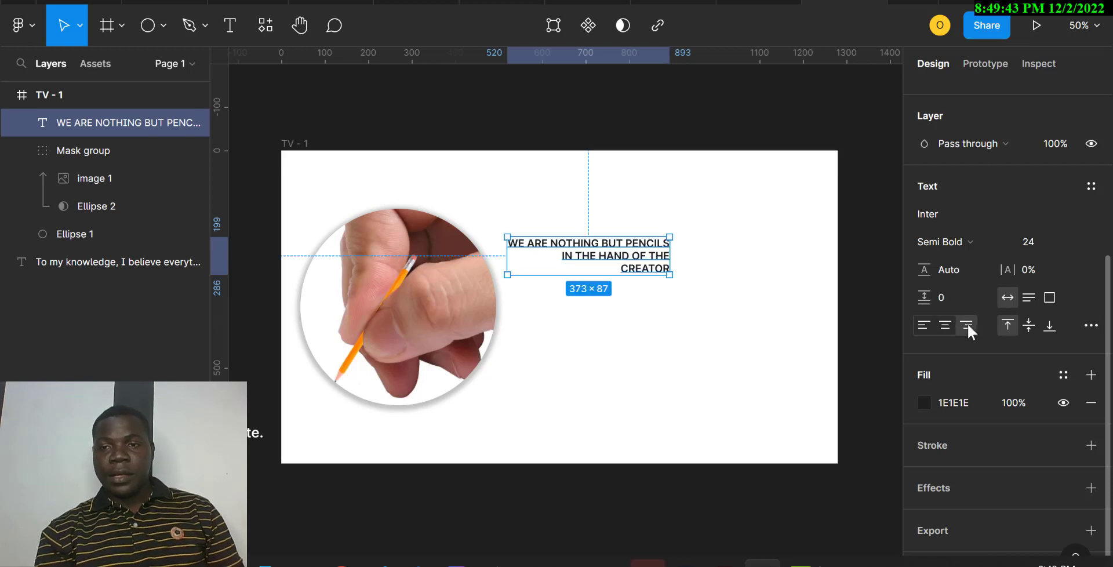
left_click(944, 324)
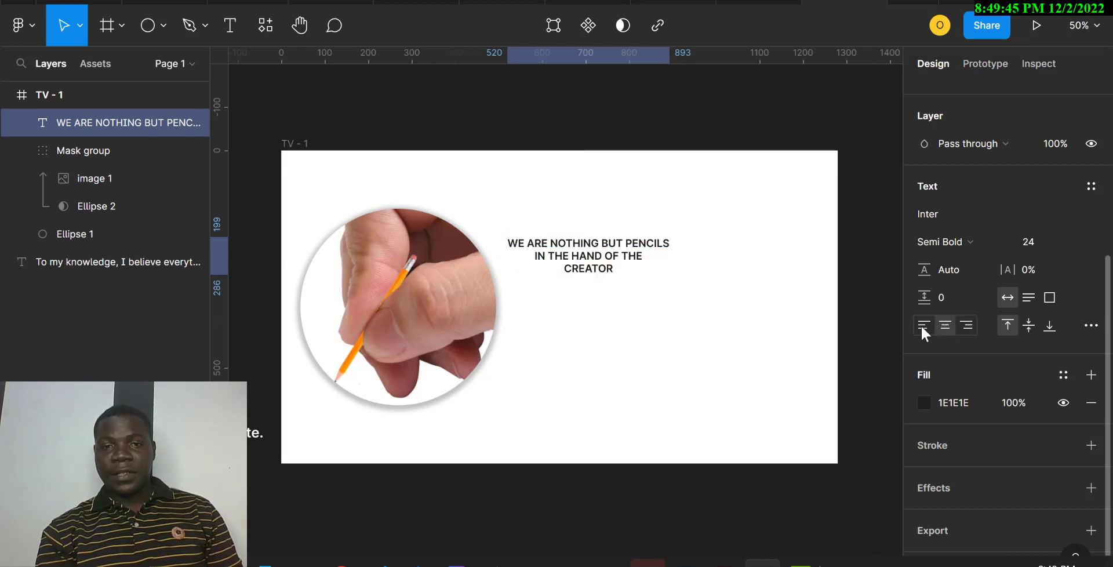
left_click(922, 326)
left_click(959, 327)
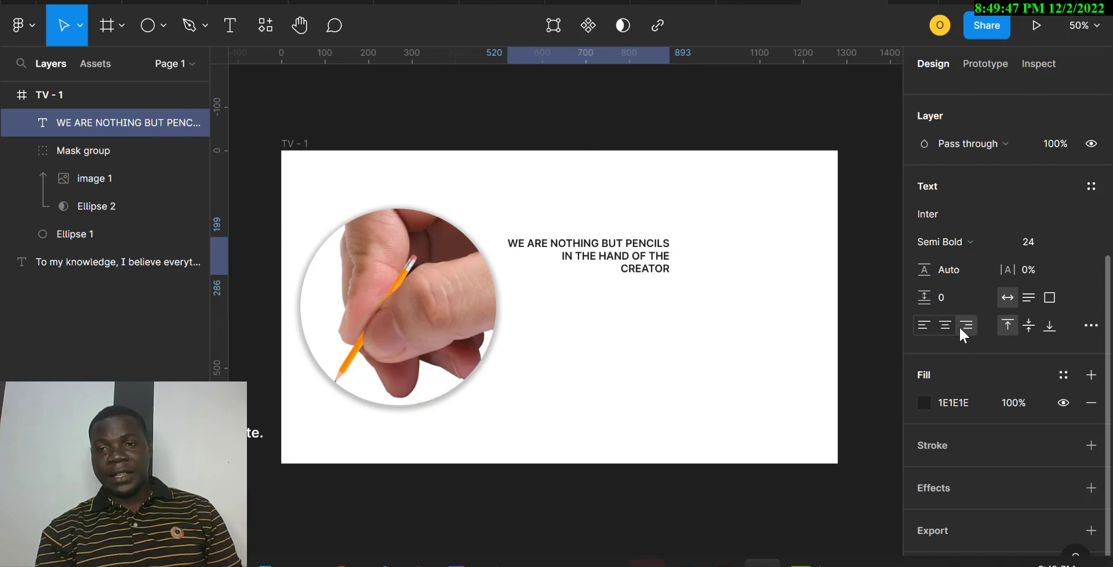
Try justified alignment for the headline in the detailed type settings, compare the other alignments, and return it to left alignment
left_click(1089, 327)
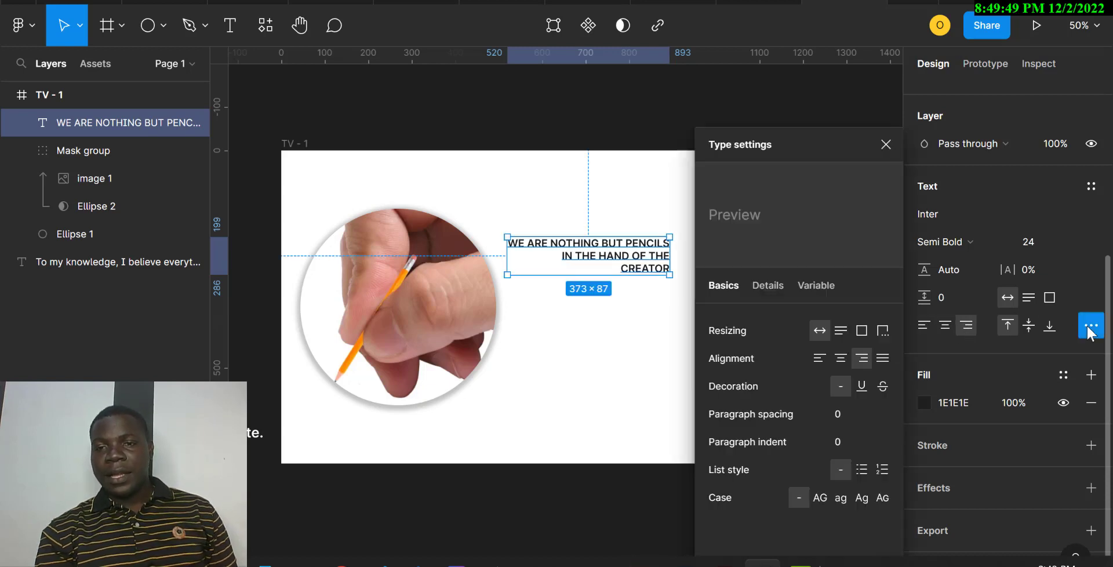
left_click(882, 359)
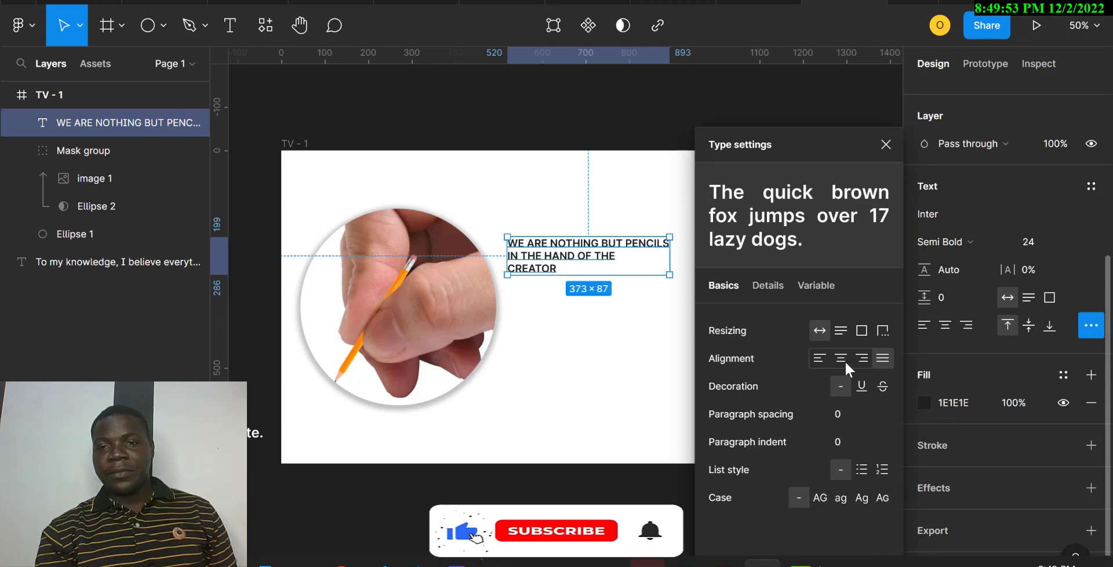
left_click(856, 361)
left_click(819, 360)
left_click(850, 357)
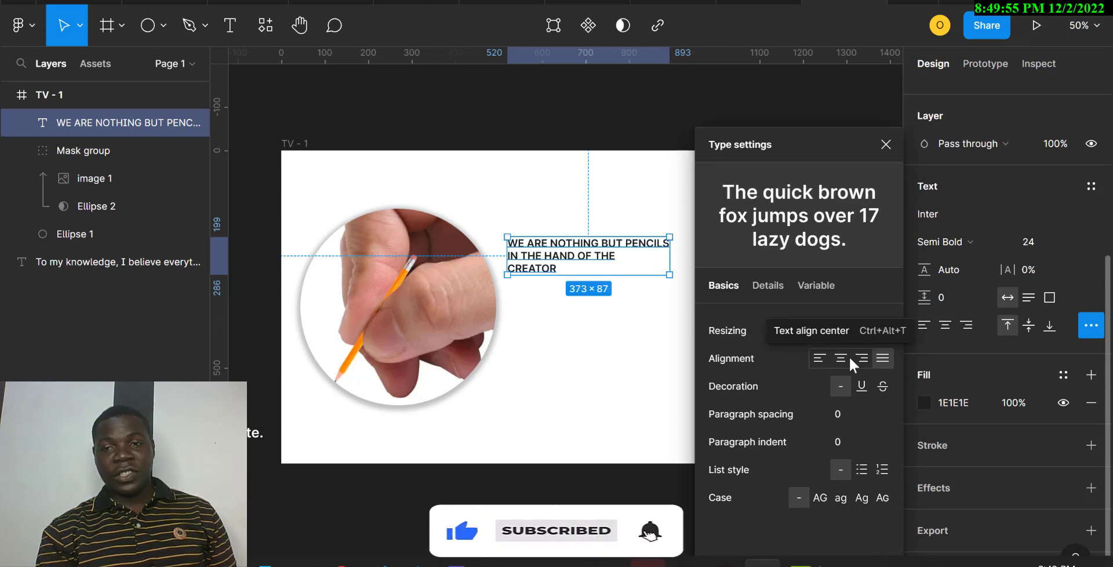
left_click(819, 360)
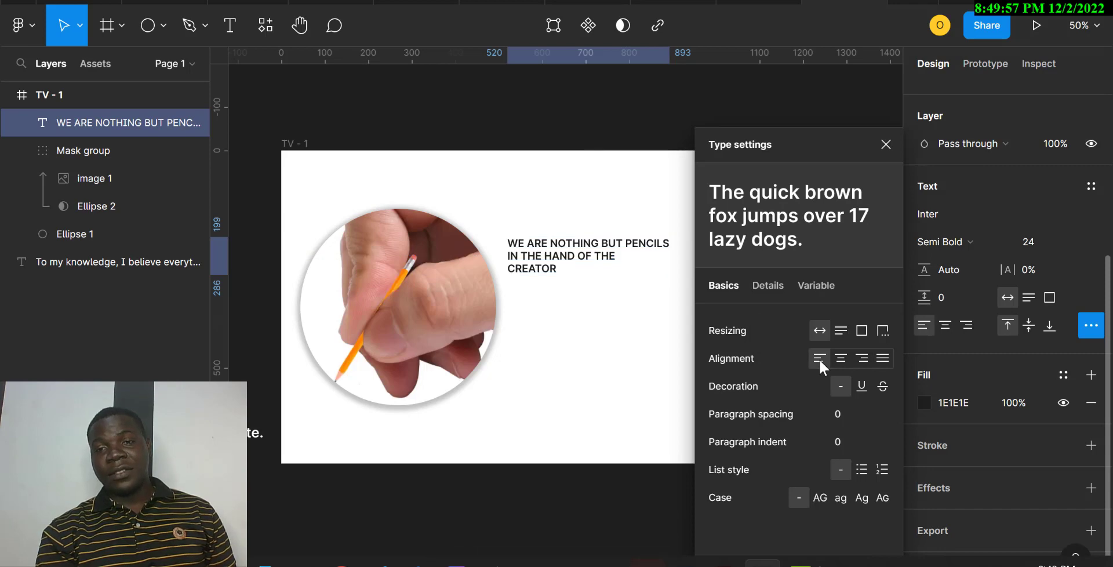
left_click(596, 341)
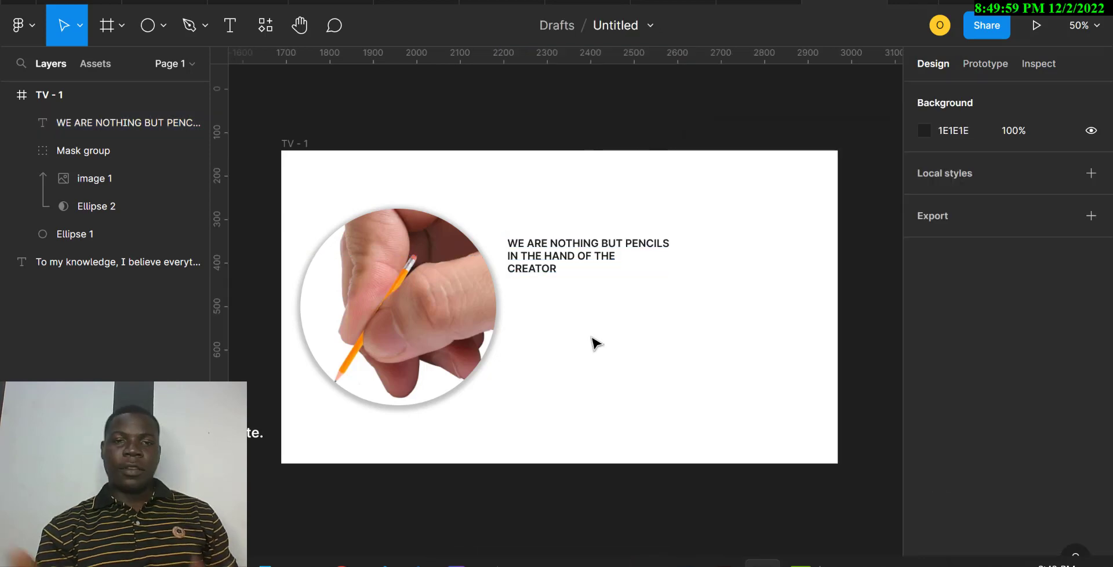
Set the three-line headline's font size to 36
left_click(544, 270)
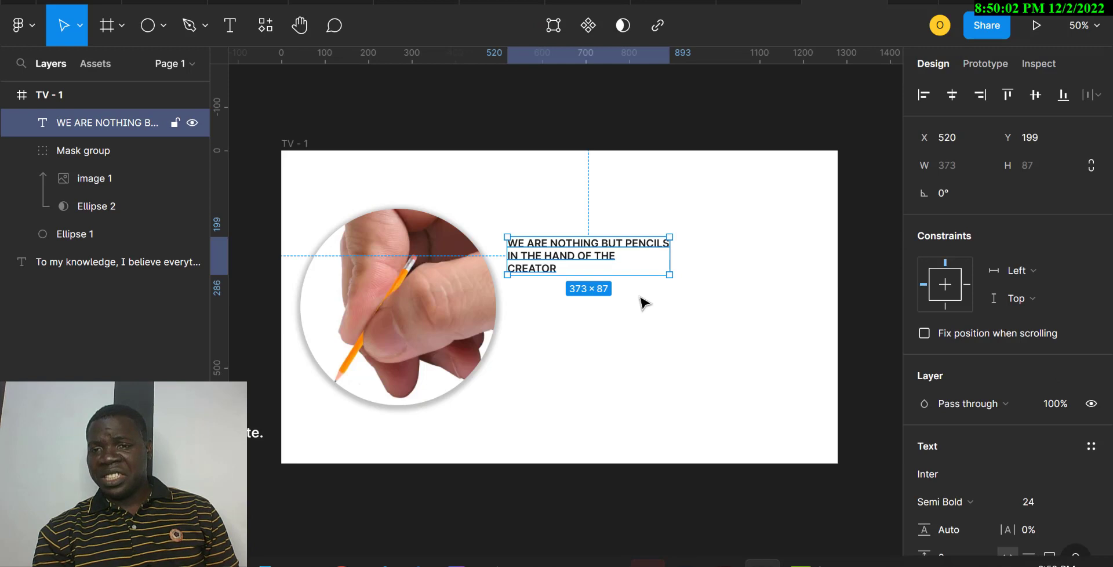
left_click(1071, 502)
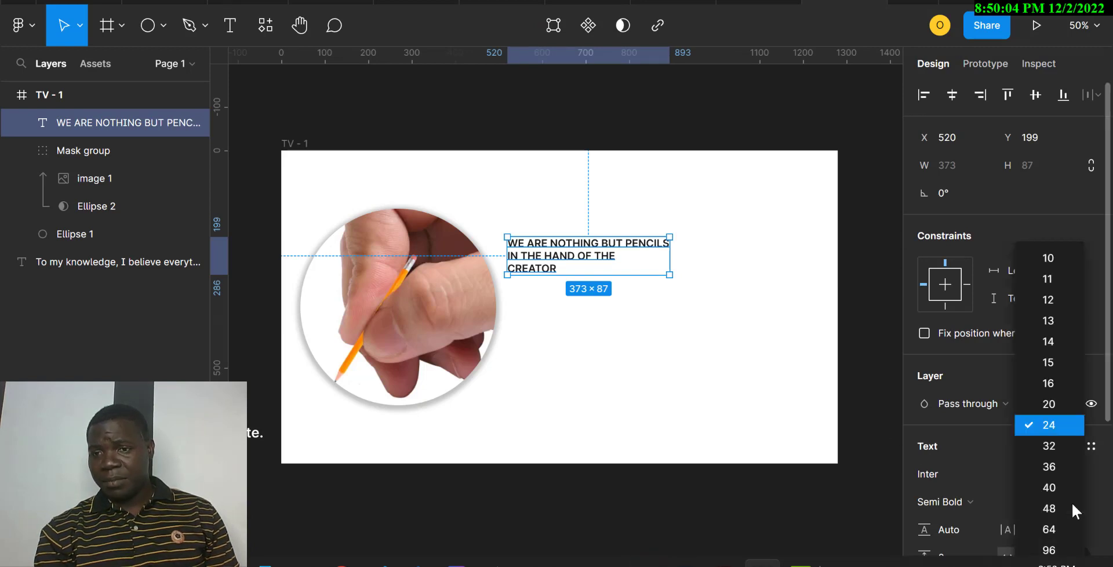
left_click(1053, 467)
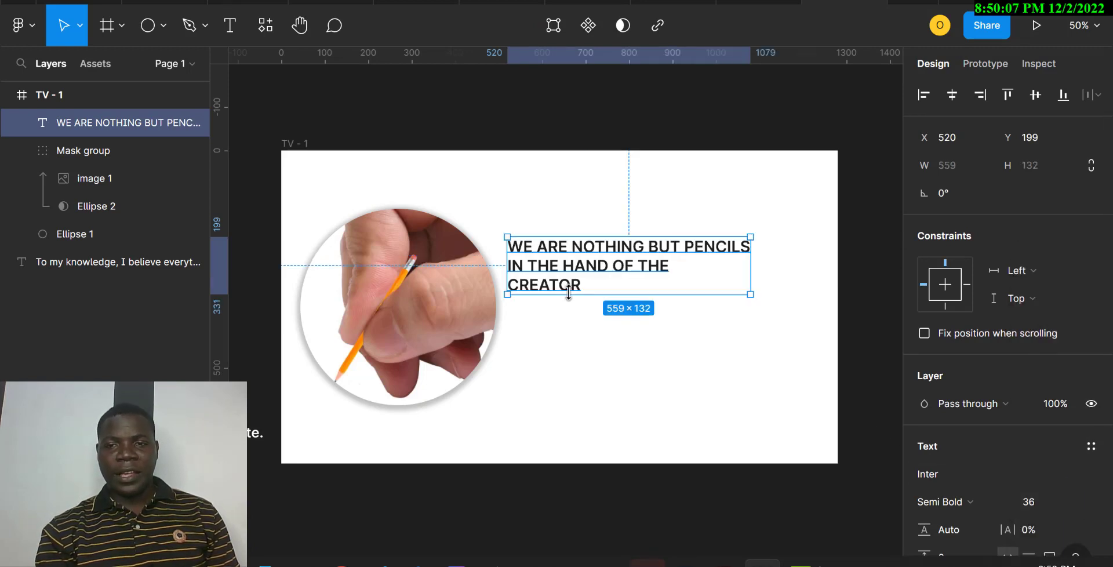